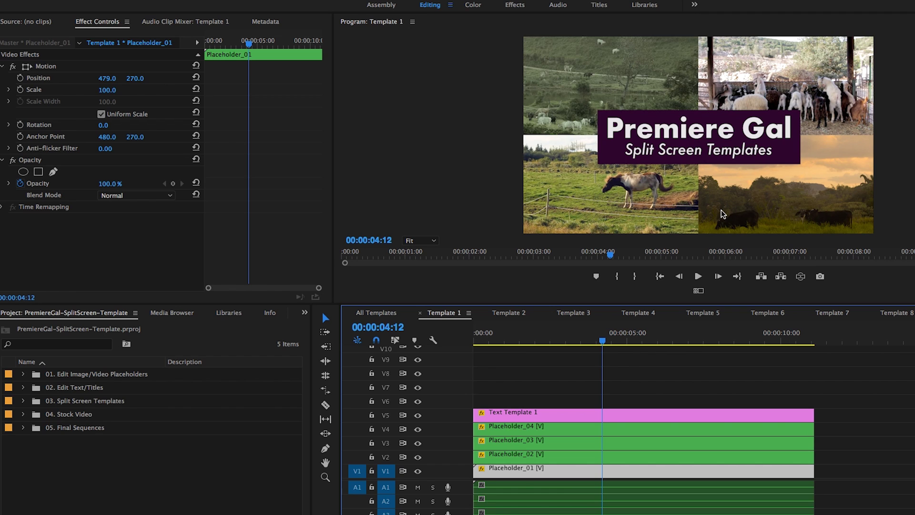
# Inspect nested Placeholder_01 through Placeholder_04 in turn, ending in Placeholder_04 with Free-Cows.mp4
pyautogui.doubleClick(516, 475)
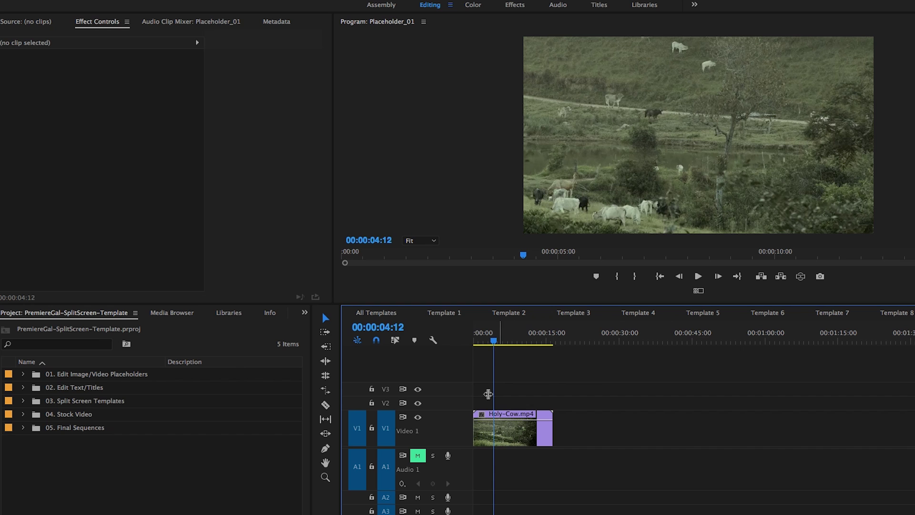
pyautogui.click(448, 314)
pyautogui.doubleClick(530, 453)
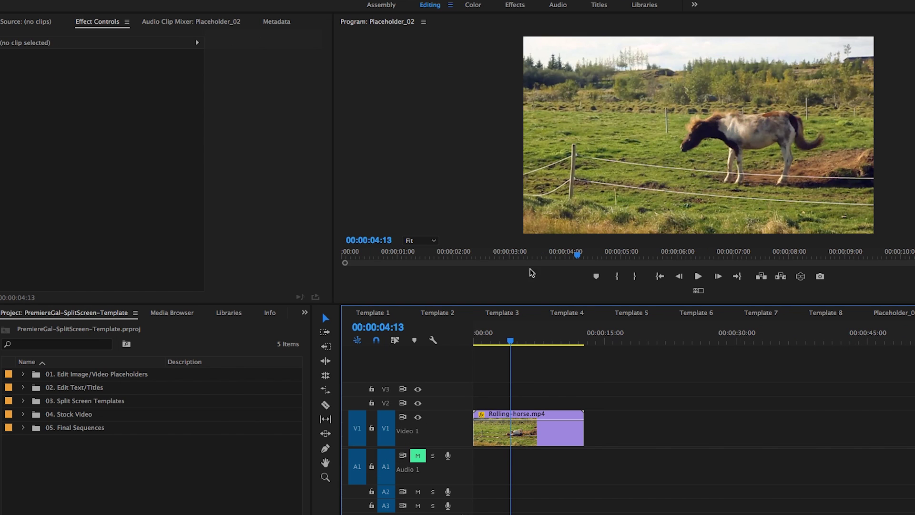
pyautogui.click(365, 314)
pyautogui.doubleClick(549, 439)
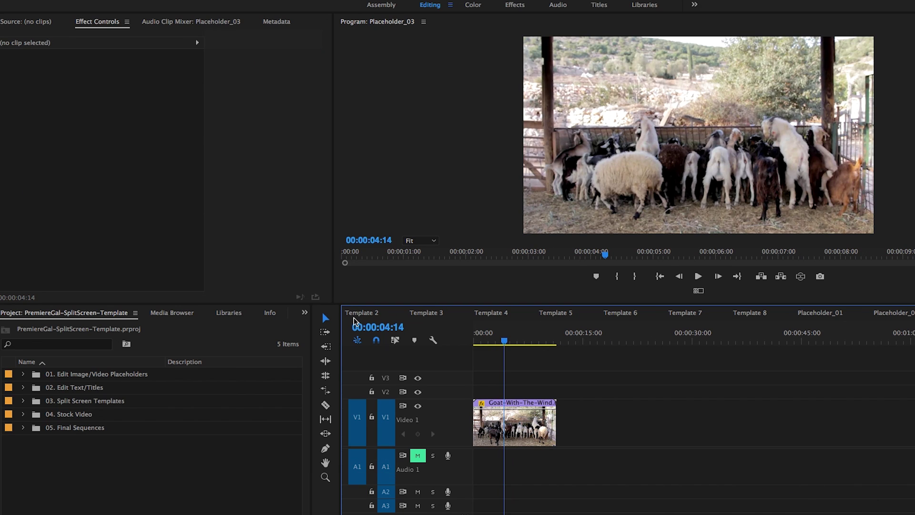
pyautogui.click(364, 315)
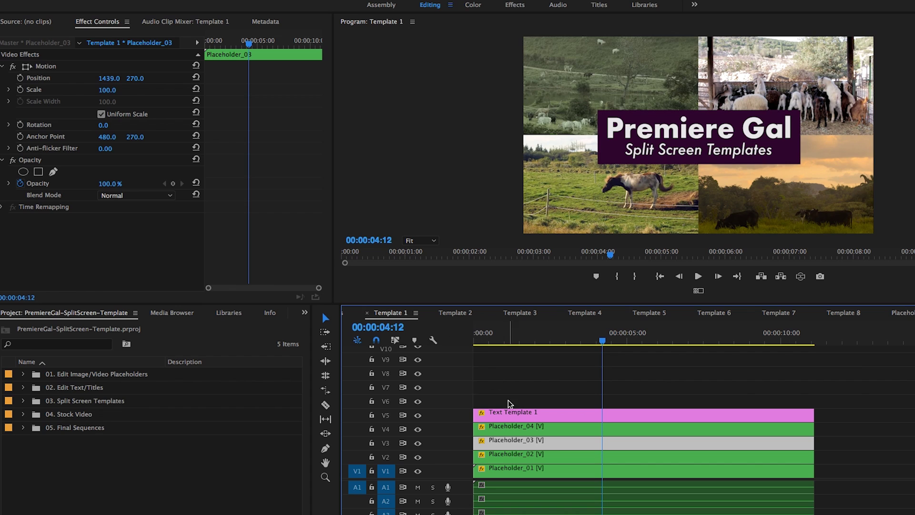
pyautogui.doubleClick(512, 431)
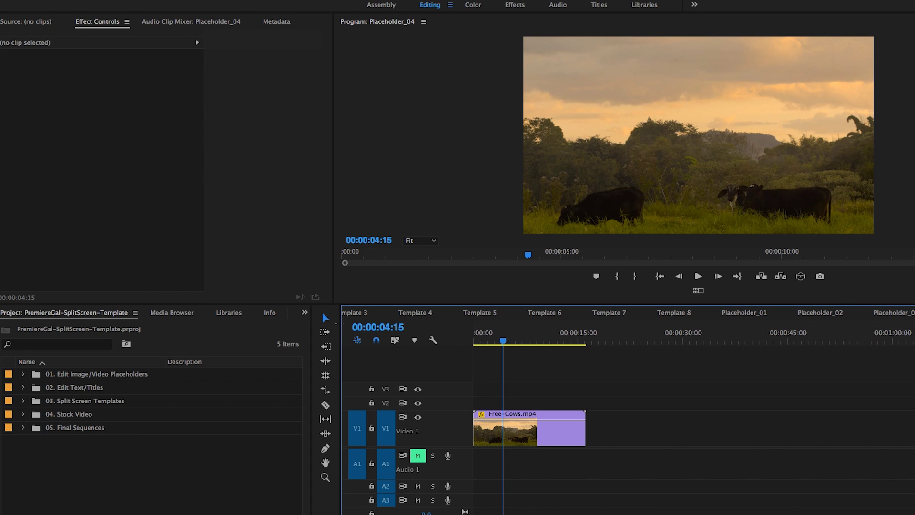
pyautogui.click(23, 375)
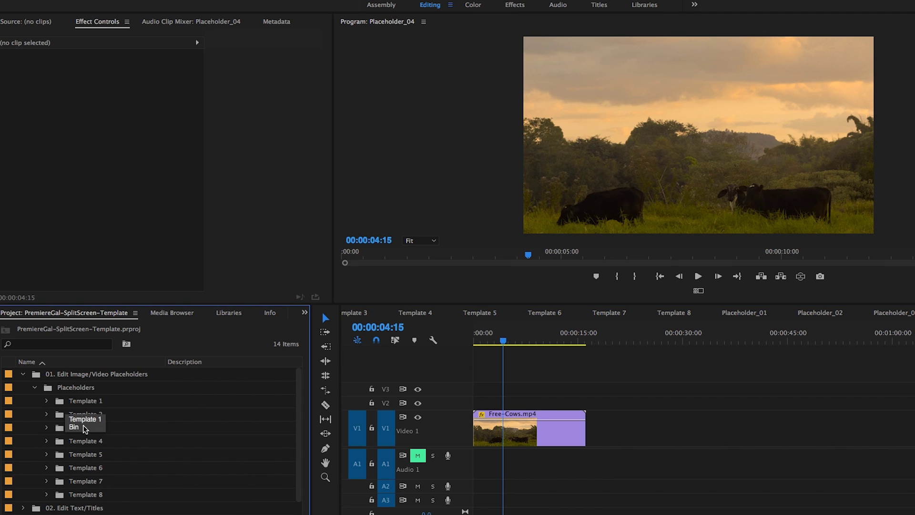
# Expand the Template 1 bin and locate the Placeholder_04 sequence in the Project panel
pyautogui.click(47, 402)
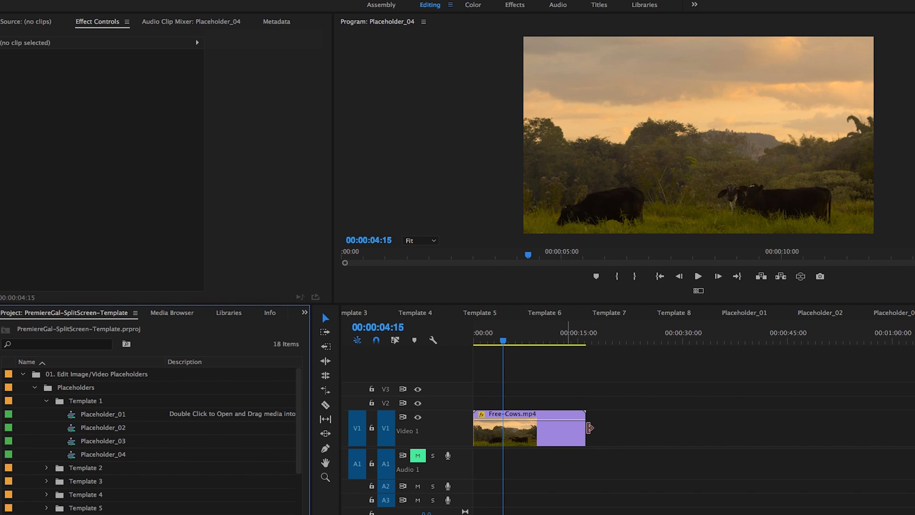
pyautogui.click(81, 458)
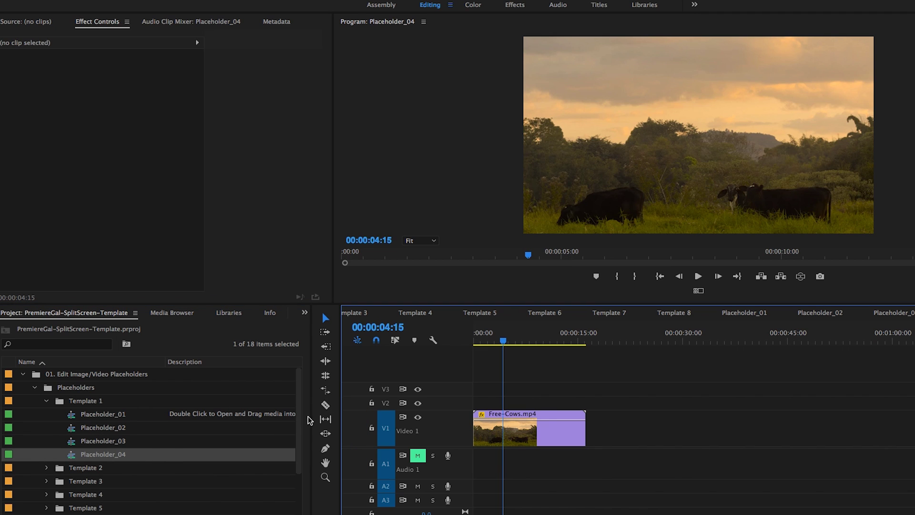
pyautogui.moveTo(299, 420); pyautogui.dragTo(292, 500)
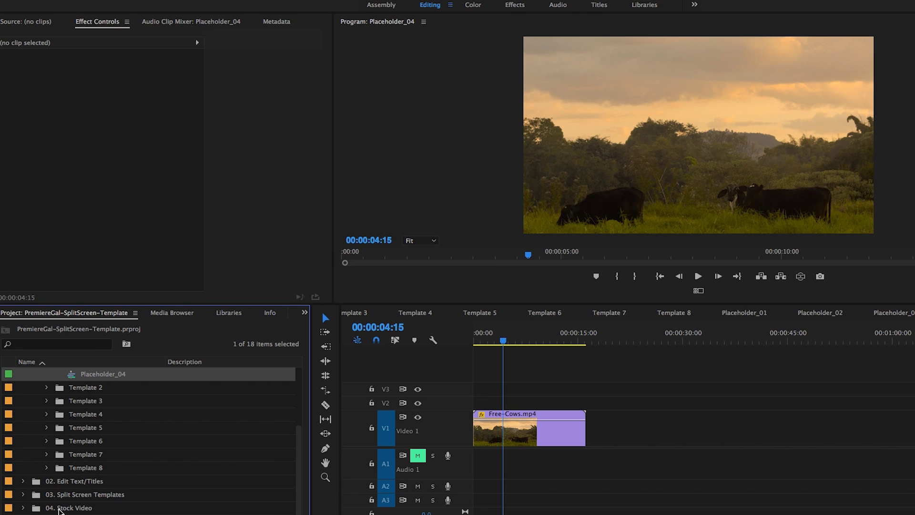
# From 04. Stock Video > Extra Footage, place Border-Collies.mp4 on V2 above Free-Cows.mp4
pyautogui.click(23, 508)
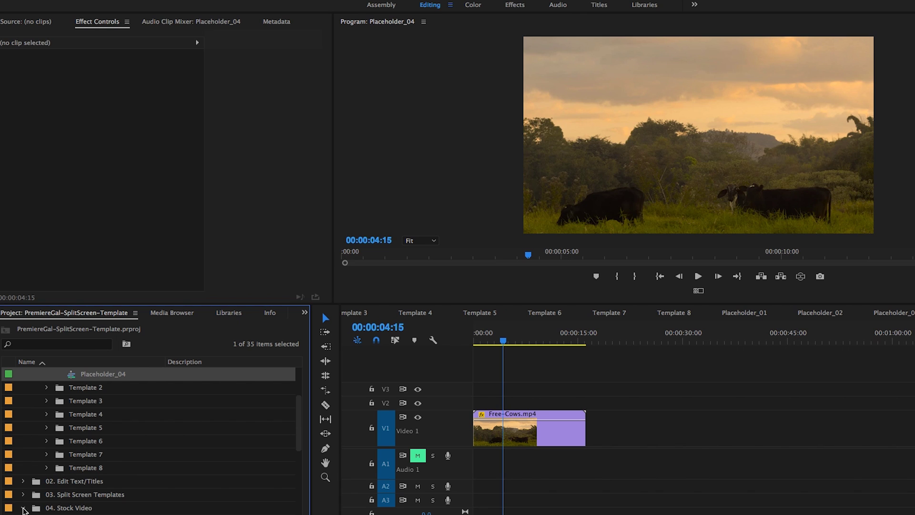
pyautogui.scroll(-3, 112, 506)
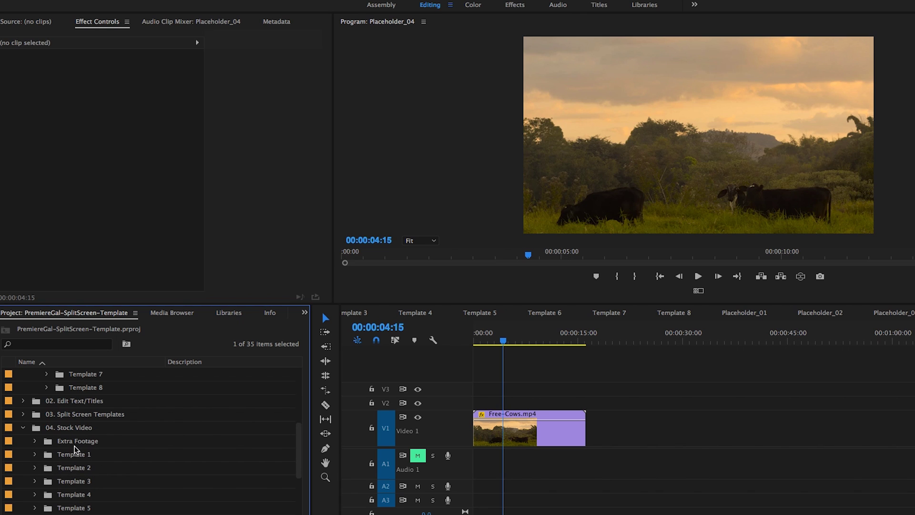
pyautogui.click(34, 443)
pyautogui.click(74, 457)
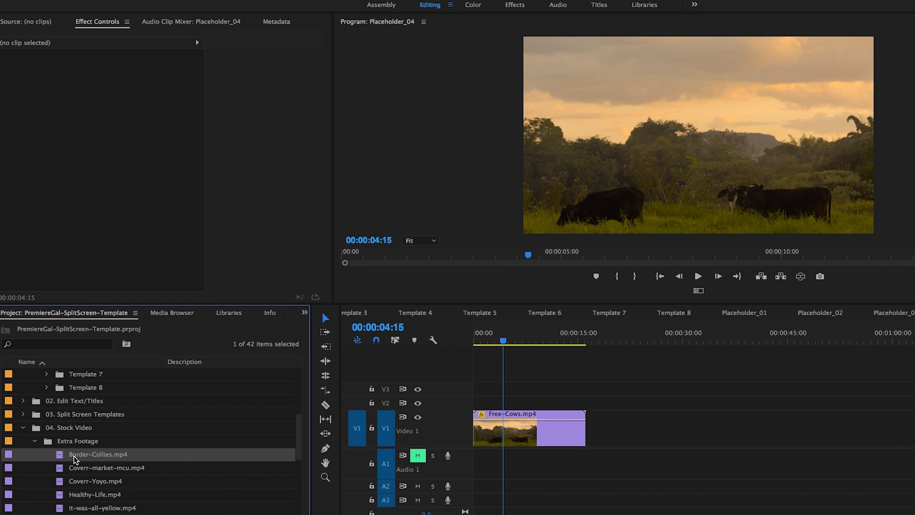
pyautogui.moveTo(61, 458); pyautogui.dragTo(562, 423)
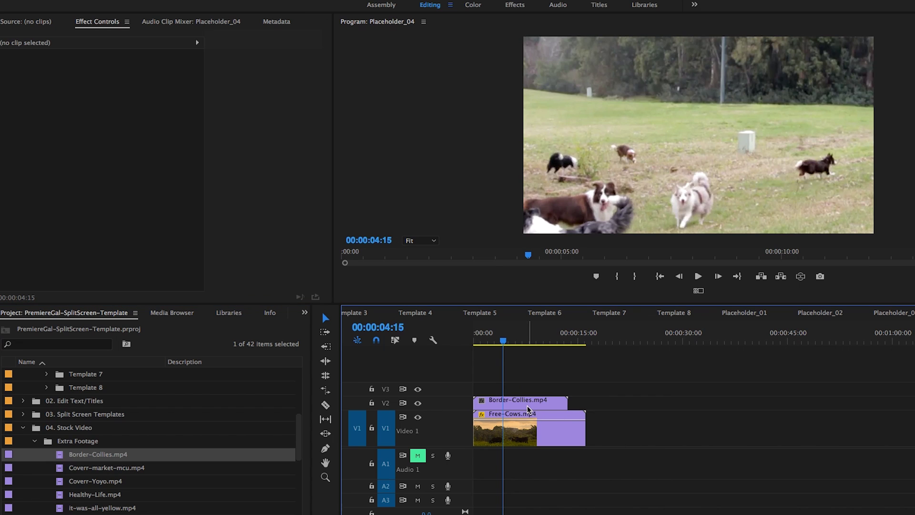
# Scale the Border-Collies clip to 64 and turn off track V1 so only the dogs show
pyautogui.click(496, 403)
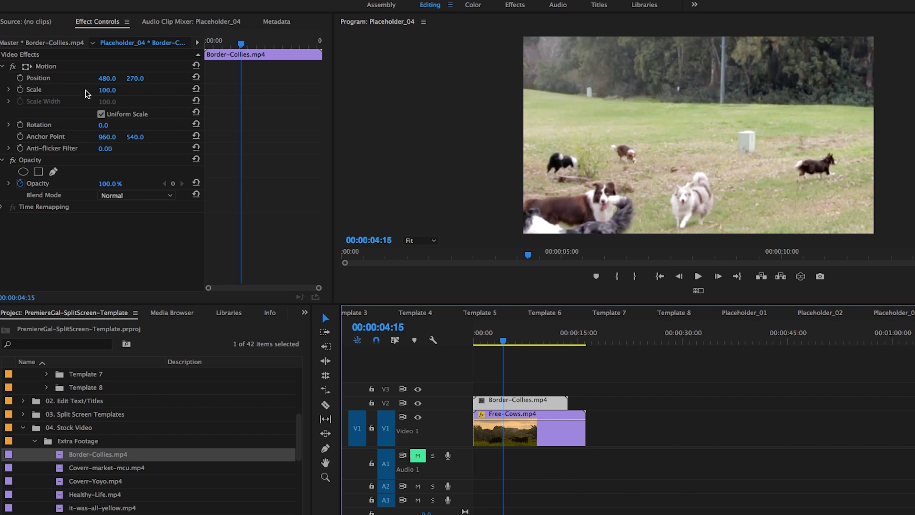
pyautogui.moveTo(105, 89); pyautogui.dragTo(88, 89)
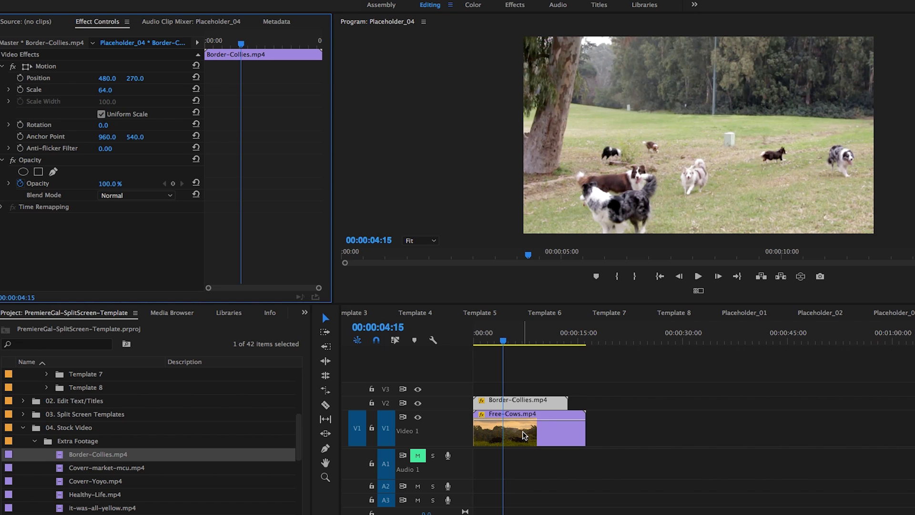
pyautogui.click(497, 433)
pyautogui.click(418, 417)
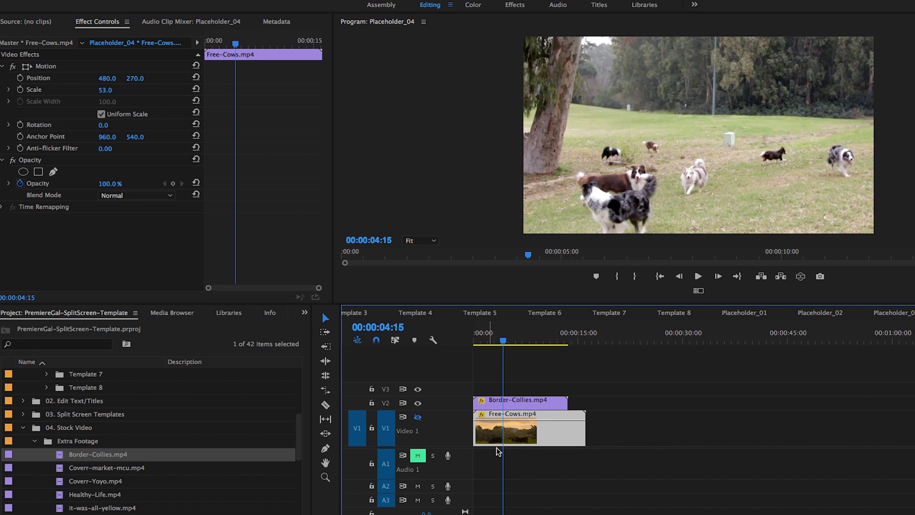
# Return to the Template 1 sequence and collapse the 01. Edit Image/Video Placeholders bin
pyautogui.click(347, 318)
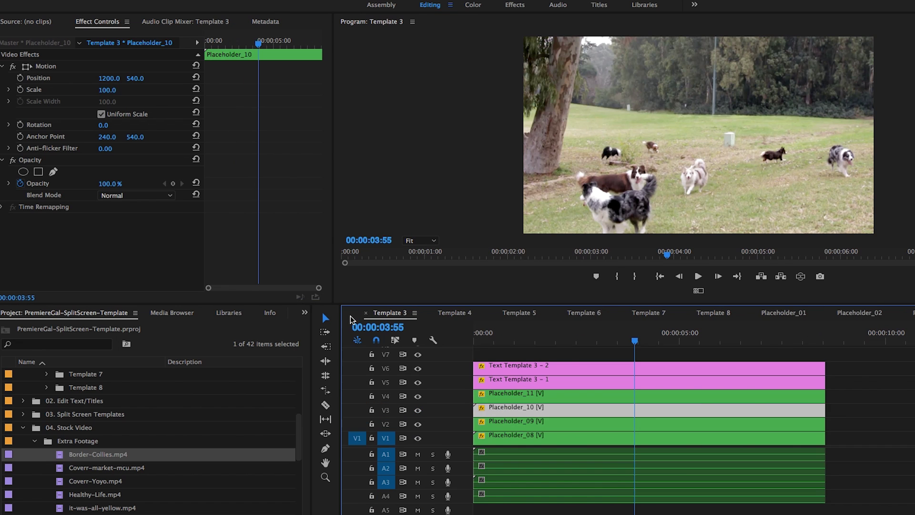
pyautogui.click(347, 317)
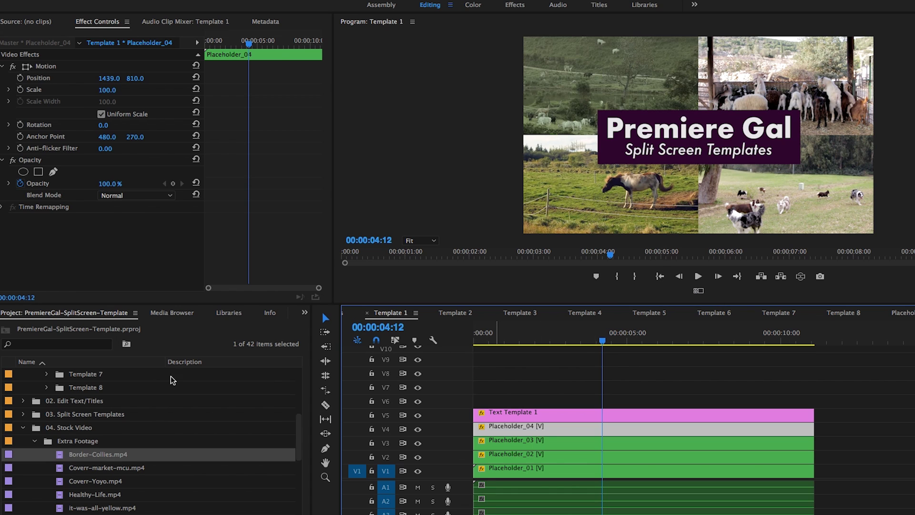
pyautogui.scroll(5, 106, 437)
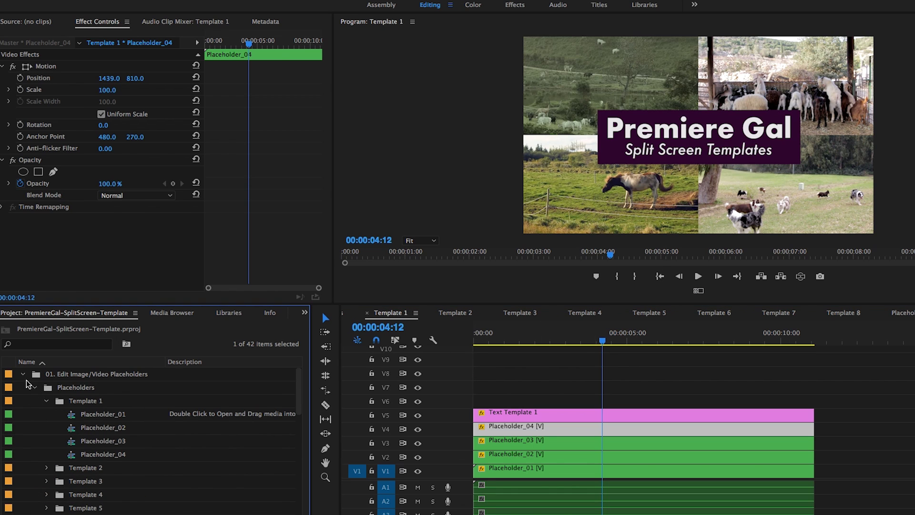
pyautogui.click(23, 374)
pyautogui.click(23, 414)
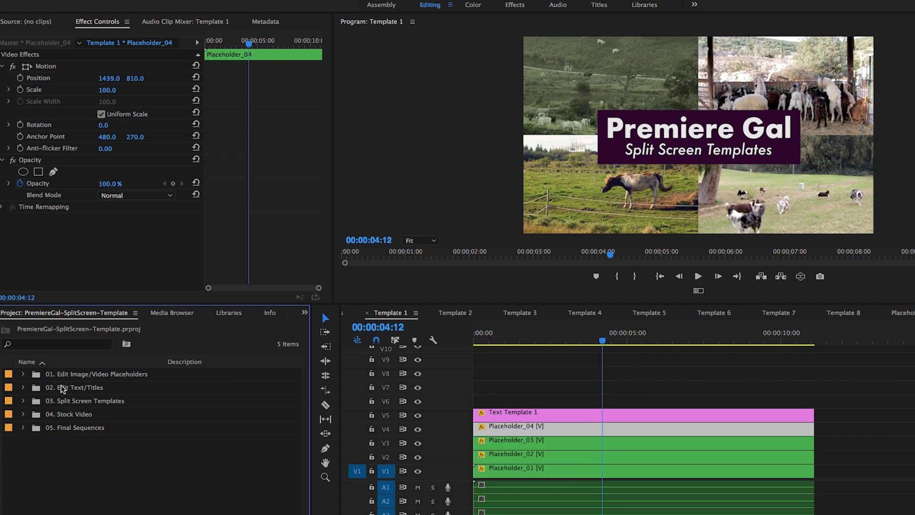
pyautogui.click(61, 387)
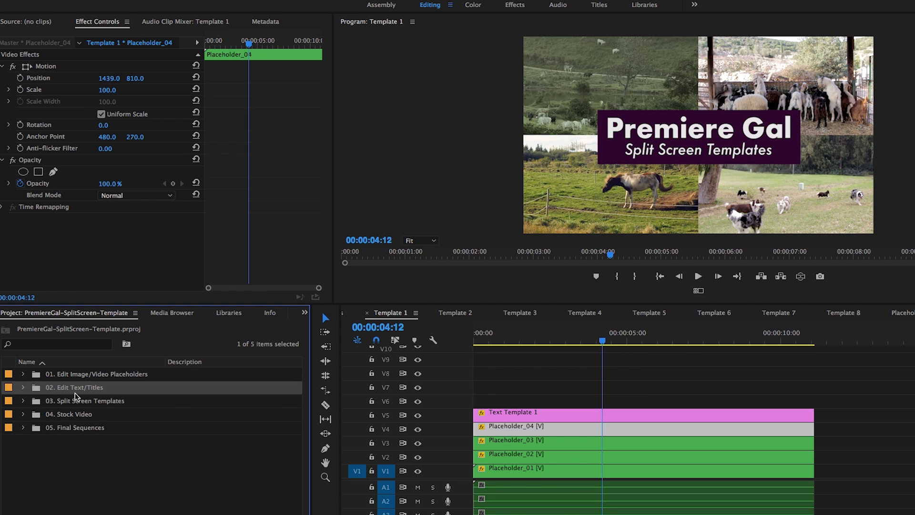
pyautogui.click(518, 416)
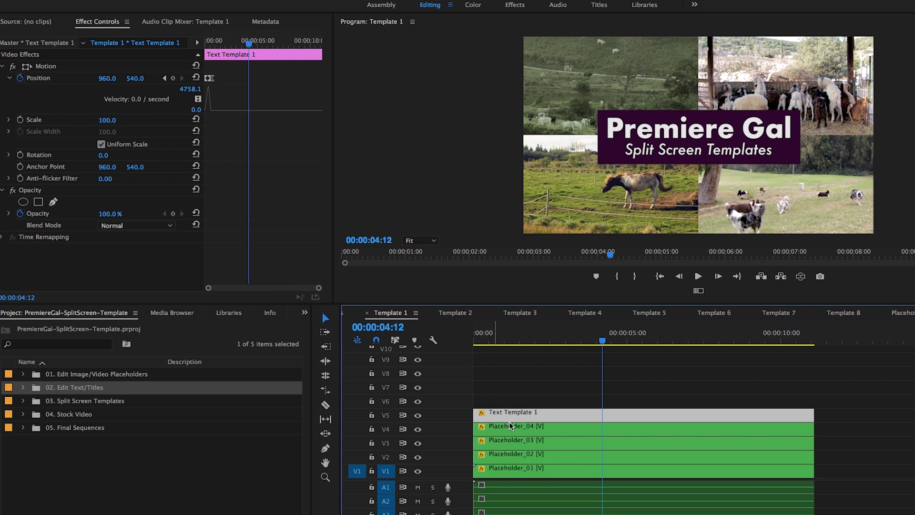
pyautogui.click(22, 387)
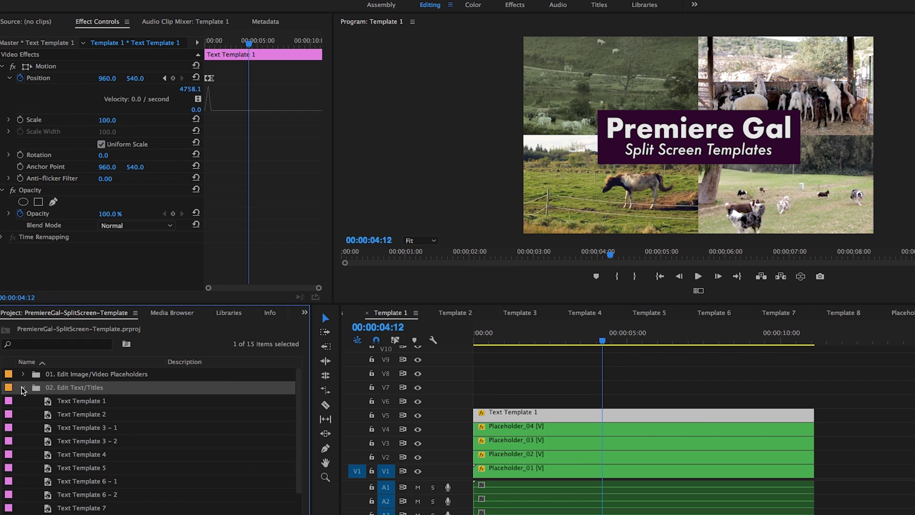
pyautogui.click(50, 405)
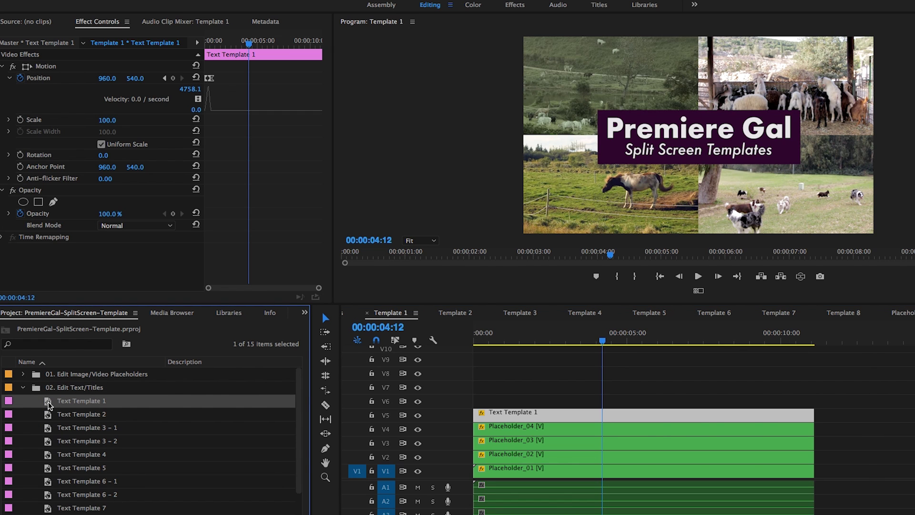
pyautogui.doubleClick(49, 405)
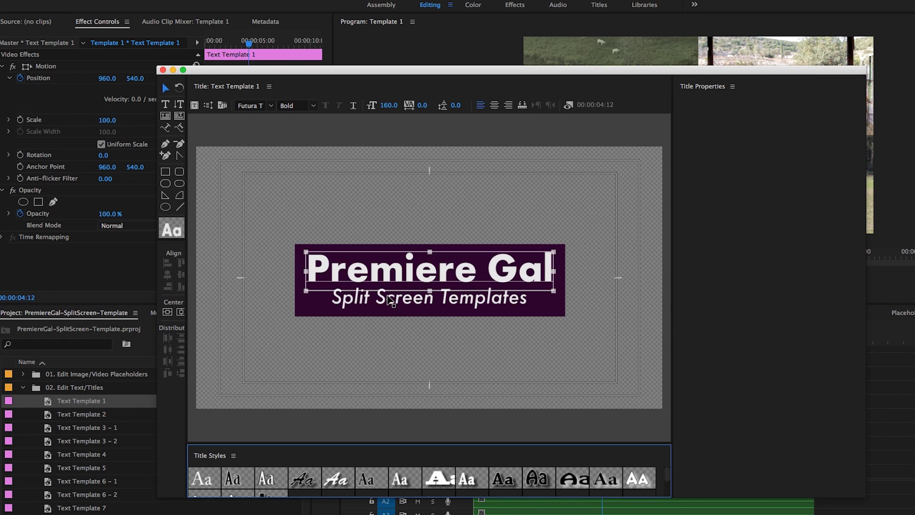
pyautogui.click(344, 271)
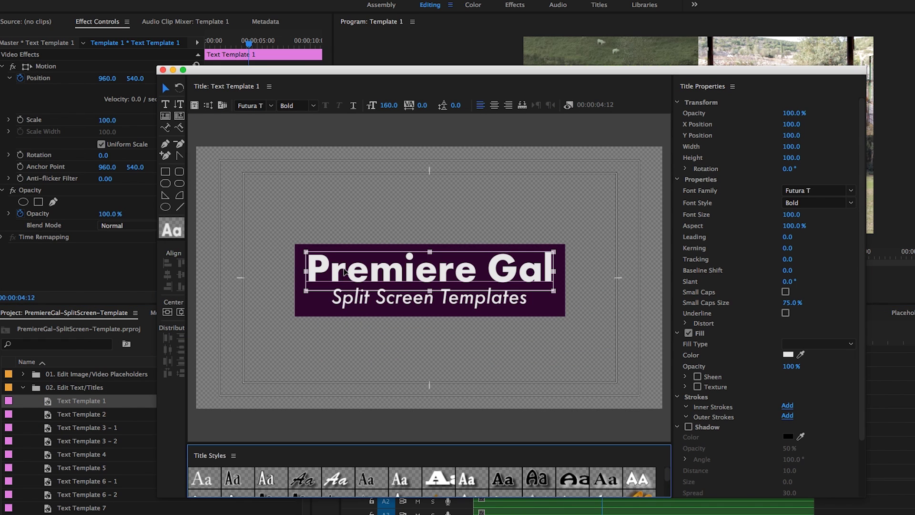
pyautogui.doubleClick(344, 270)
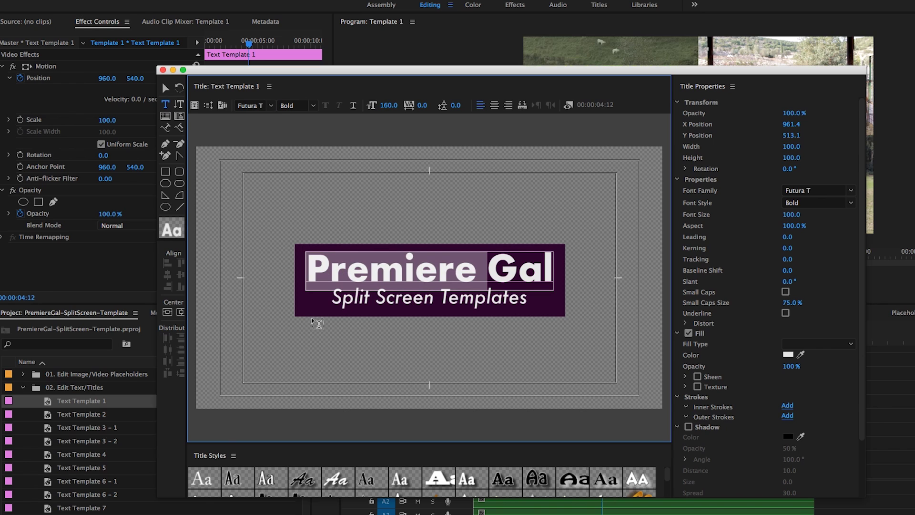
pyautogui.click(165, 88)
pyautogui.click(308, 310)
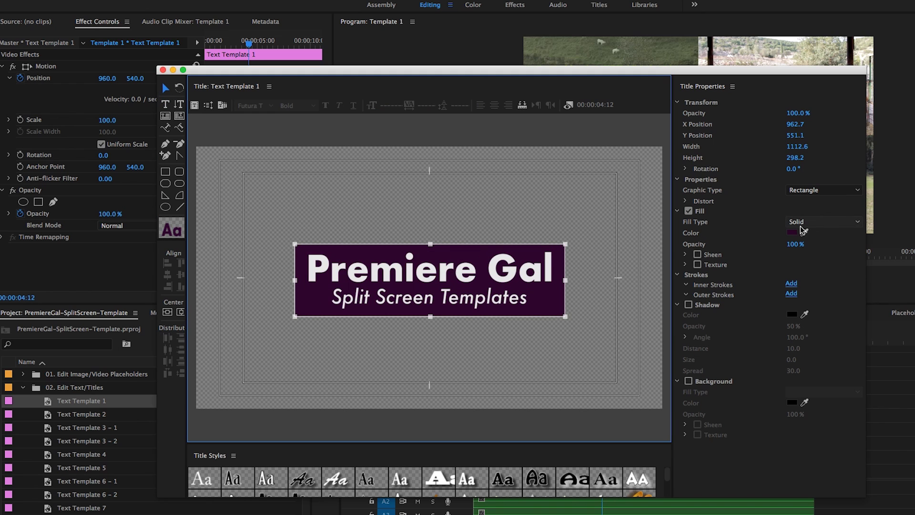
pyautogui.click(792, 233)
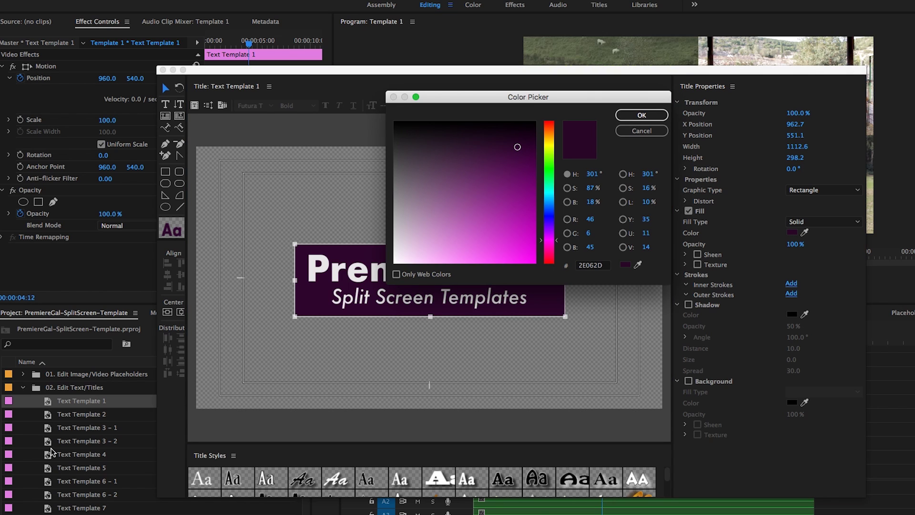
pyautogui.click(640, 118)
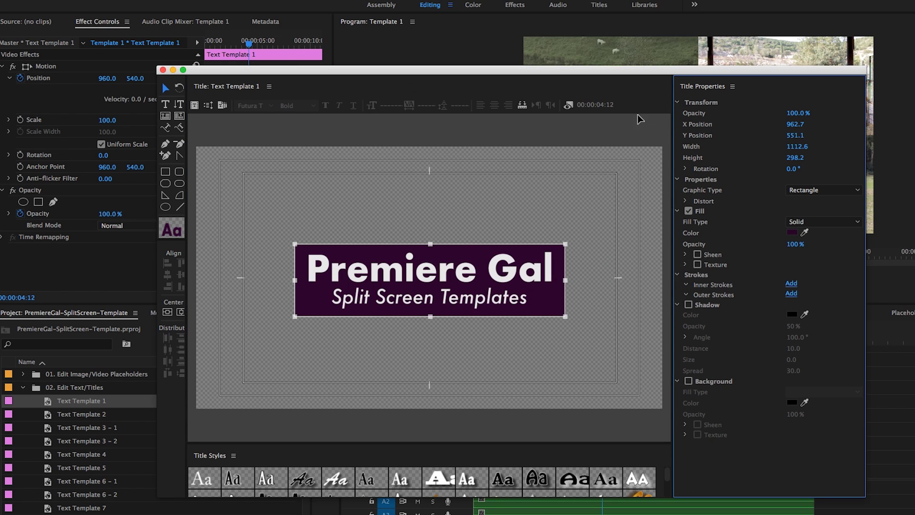
pyautogui.click(162, 69)
# Expand 03. Split Screen Templates and view Template 1's context menu without running any action
pyautogui.click(22, 401)
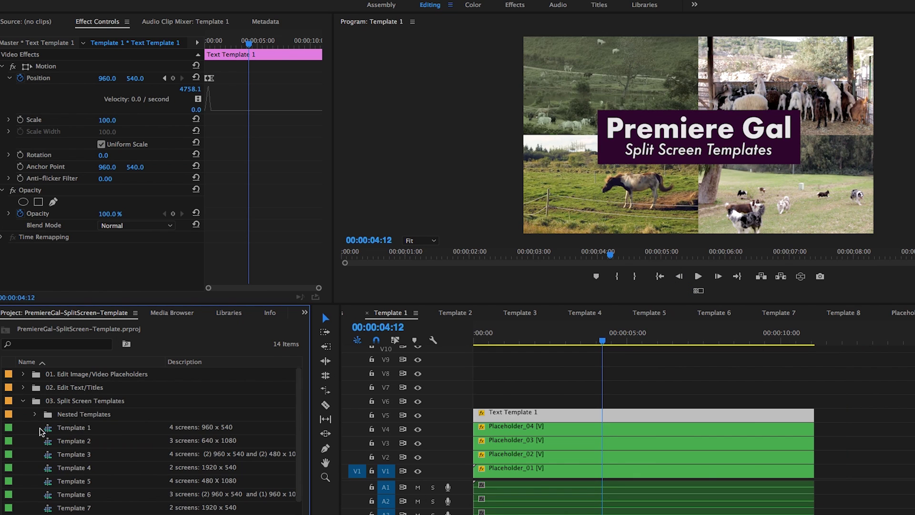
pyautogui.scroll(-1, 96, 438)
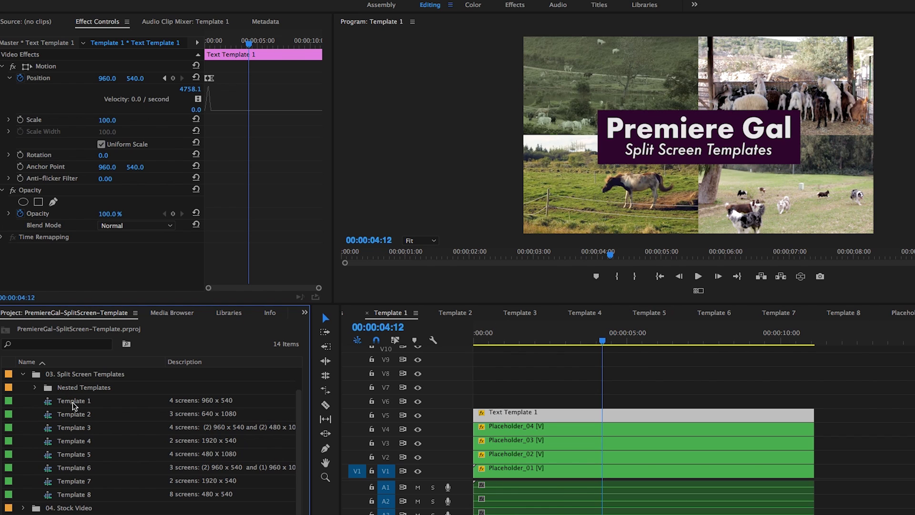
pyautogui.click(56, 403)
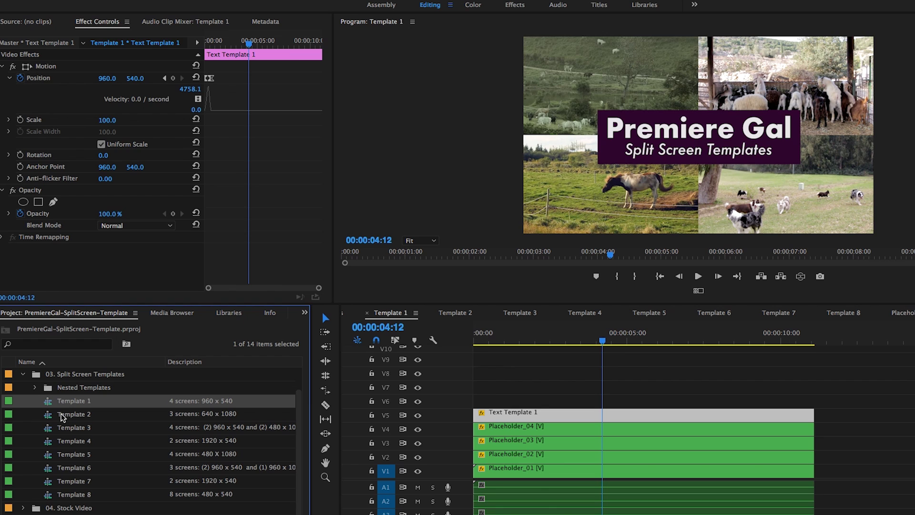
pyautogui.rightClick(65, 403)
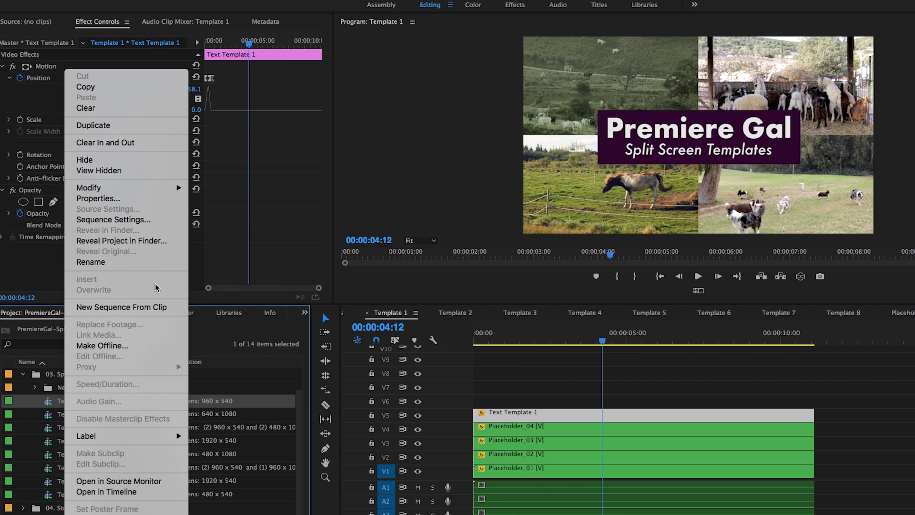
pyautogui.click(44, 394)
# Expand the Nested Templates folder and open the Nested 1 sequence
pyautogui.click(36, 388)
pyautogui.click(75, 400)
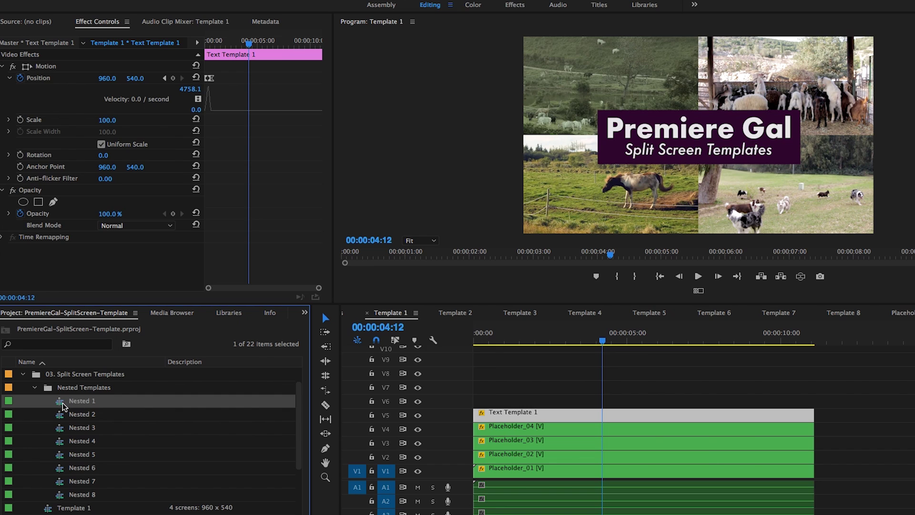
pyautogui.doubleClick(76, 401)
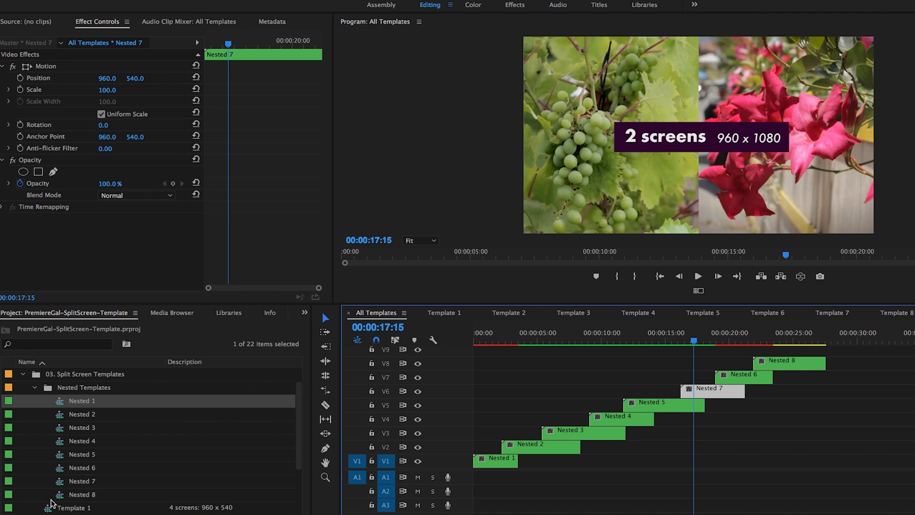
# Collapse Split Screen Templates, expand Final Sequences, and scrub the All Templates timeline back to 00:00:17:10
pyautogui.click(22, 375)
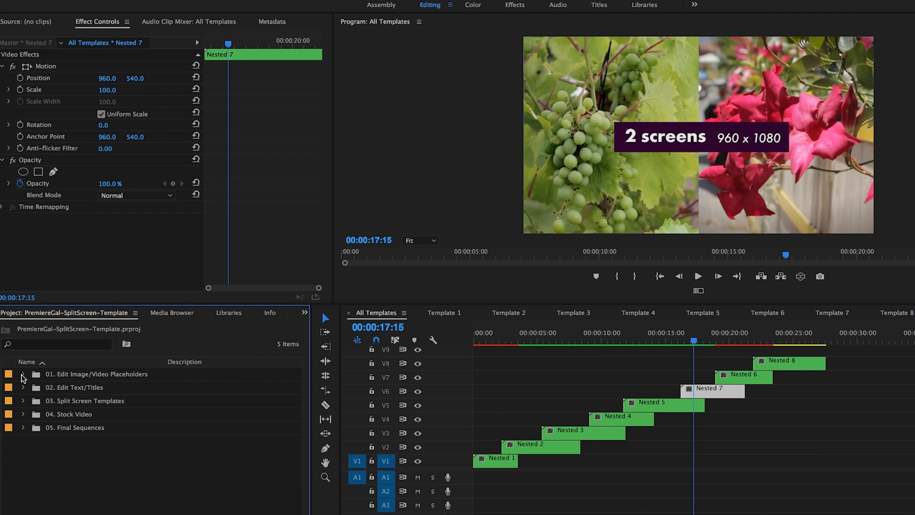
pyautogui.click(22, 428)
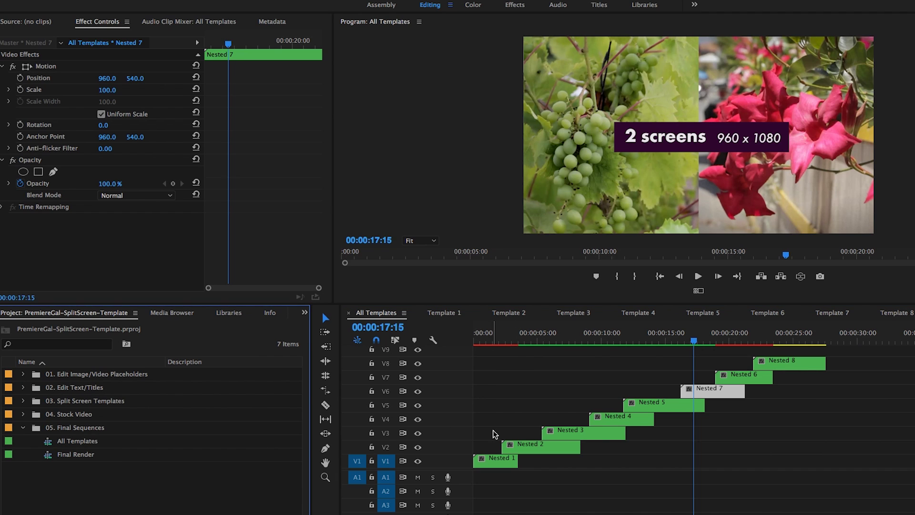
pyautogui.click(691, 341)
pyautogui.moveTo(692, 341)
pyautogui.mouseDown()
pyautogui.moveTo(677, 342)
pyautogui.moveTo(691, 345)
pyautogui.mouseUp()
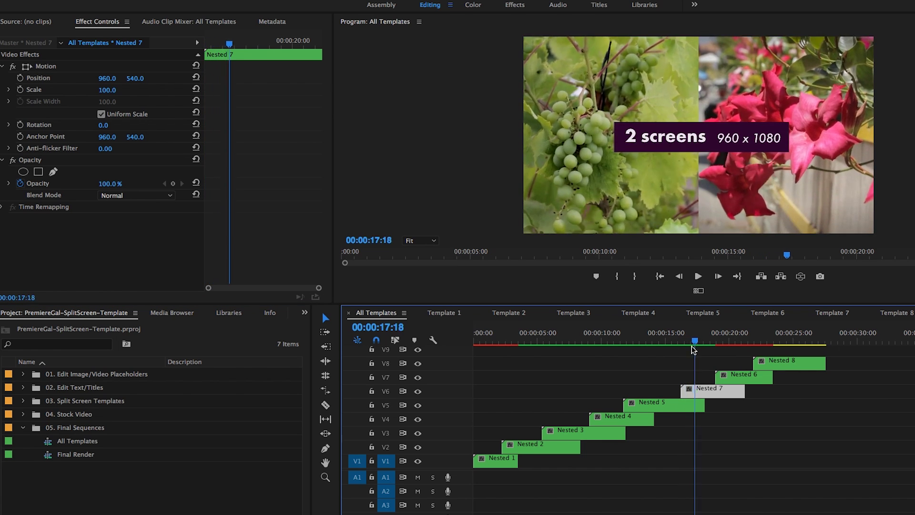
# Open the Nested 7 clip to review its position animation, then scrub All Templates again
pyautogui.doubleClick(693, 391)
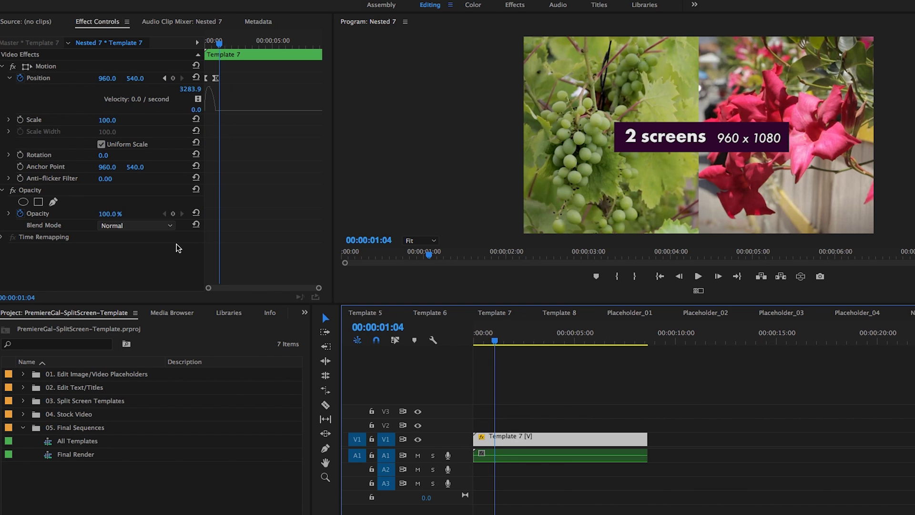
pyautogui.scroll(3, 224, 288)
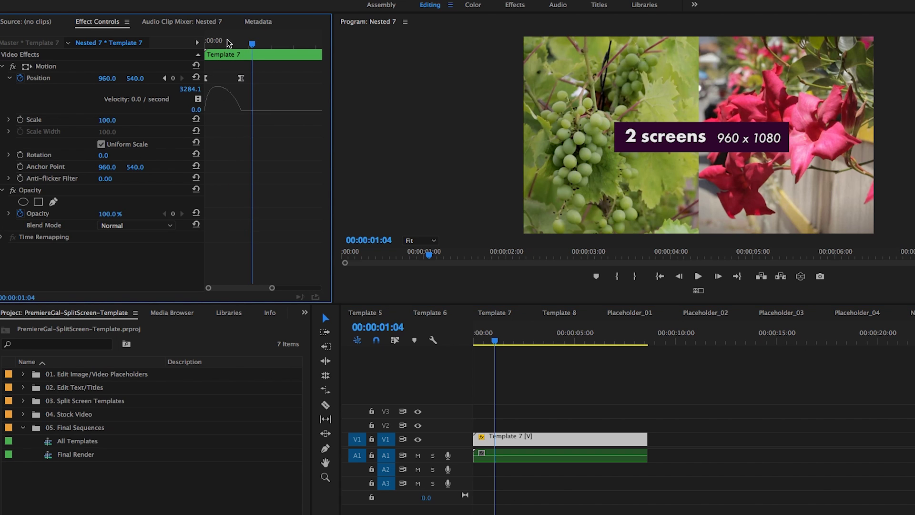
pyautogui.moveTo(225, 40); pyautogui.dragTo(244, 49)
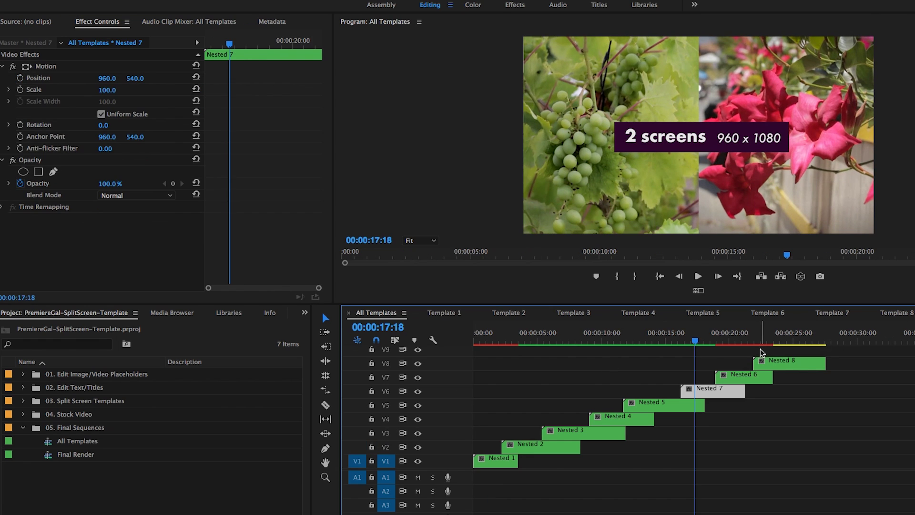
pyautogui.moveTo(705, 335)
pyautogui.mouseDown()
pyautogui.moveTo(671, 346)
pyautogui.moveTo(693, 345)
pyautogui.mouseUp()
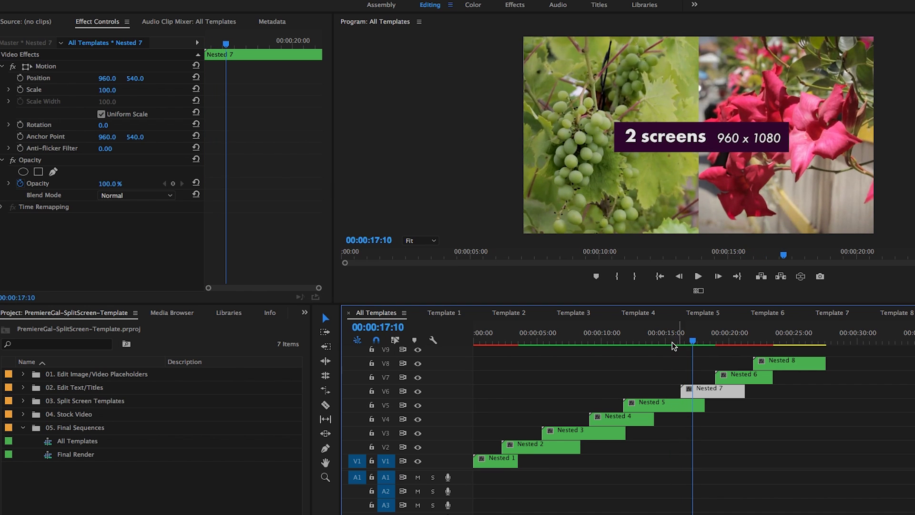
# Collapse Final Sequences, browse the 04. Stock Video subfolders, then collapse Stock Video again
pyautogui.click(71, 414)
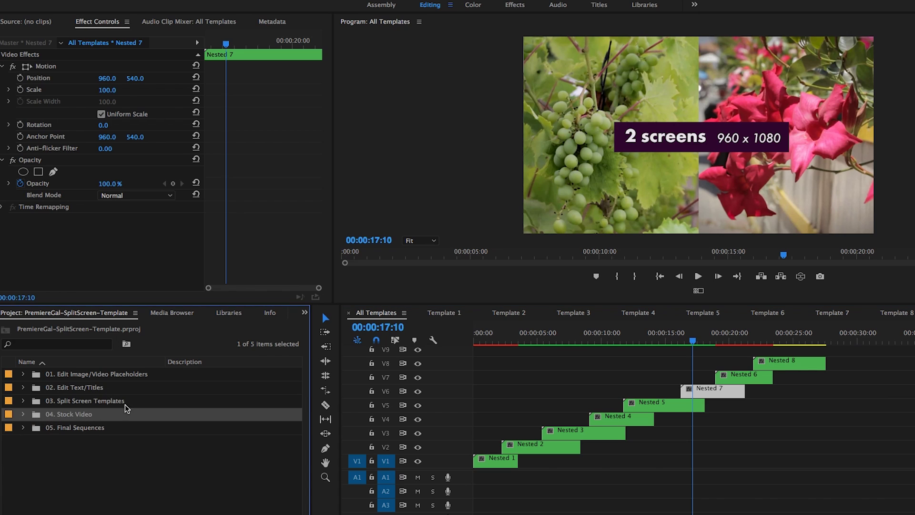
pyautogui.click(23, 414)
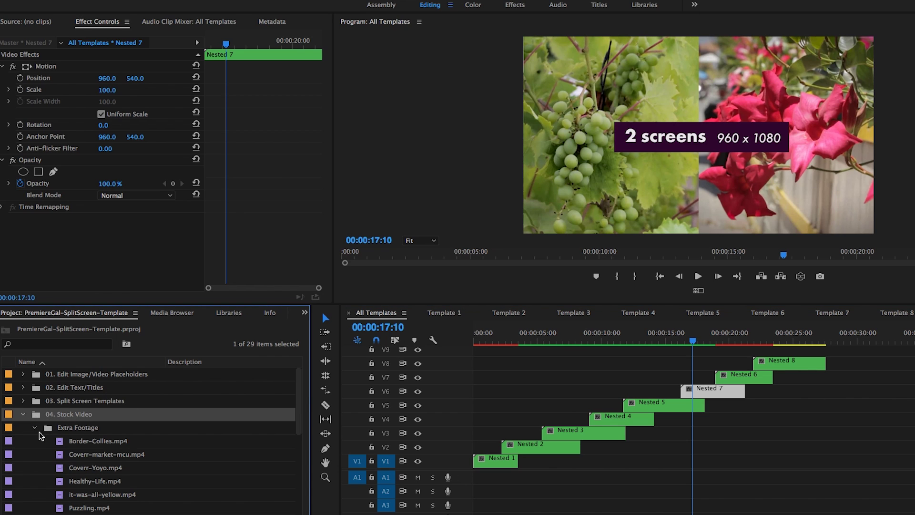
pyautogui.click(34, 428)
pyautogui.scroll(-1, 56, 445)
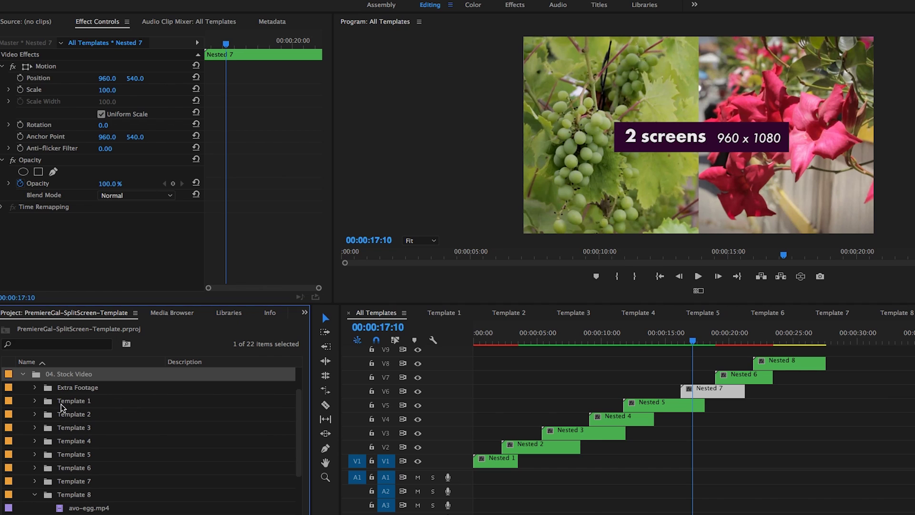
pyautogui.click(34, 496)
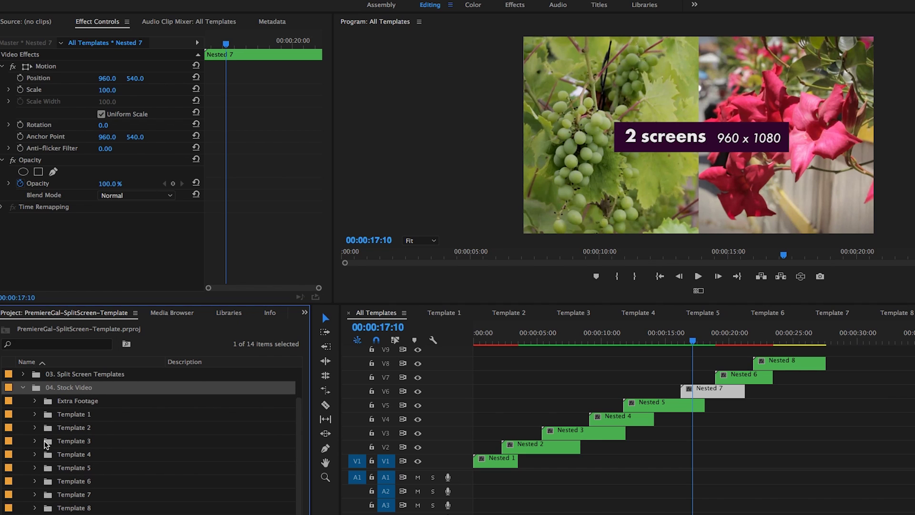
pyautogui.press('Left')
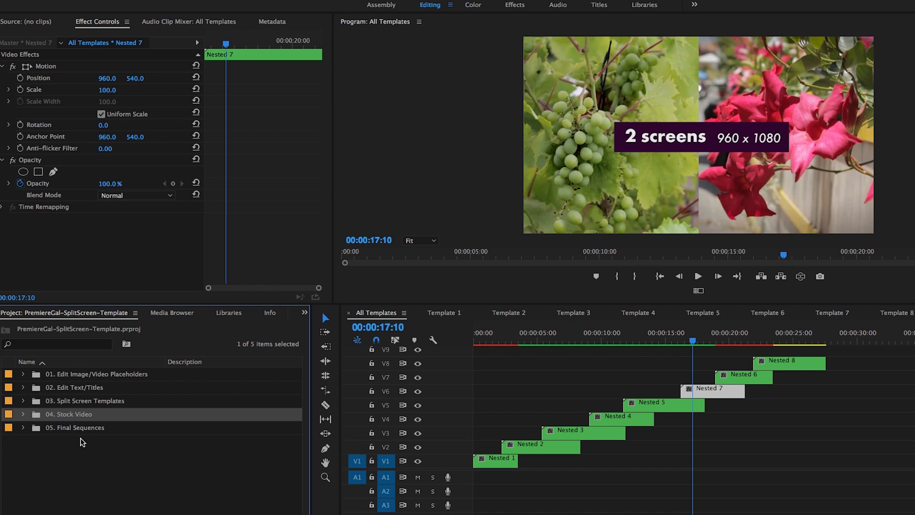
# Switch to the Template 8 sequence and jump to 00:00:03:49, where all eight screens show
pyautogui.click(23, 374)
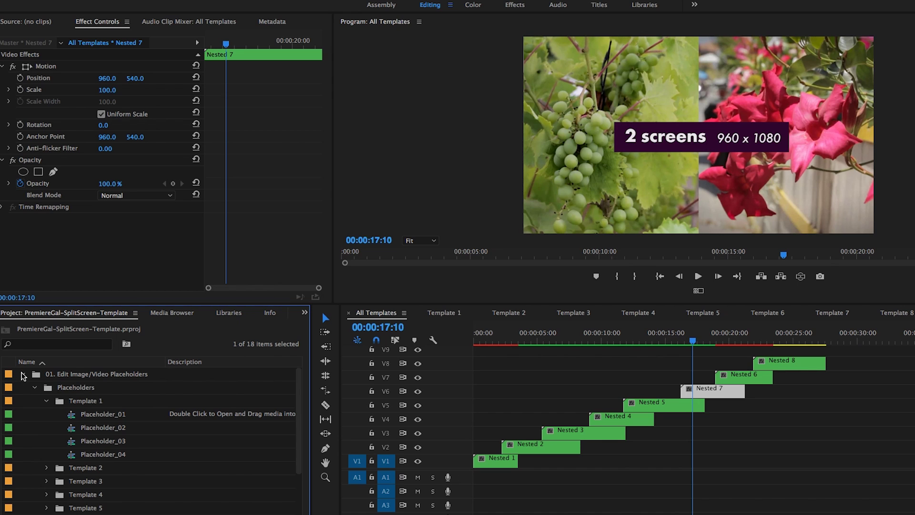
pyautogui.click(46, 400)
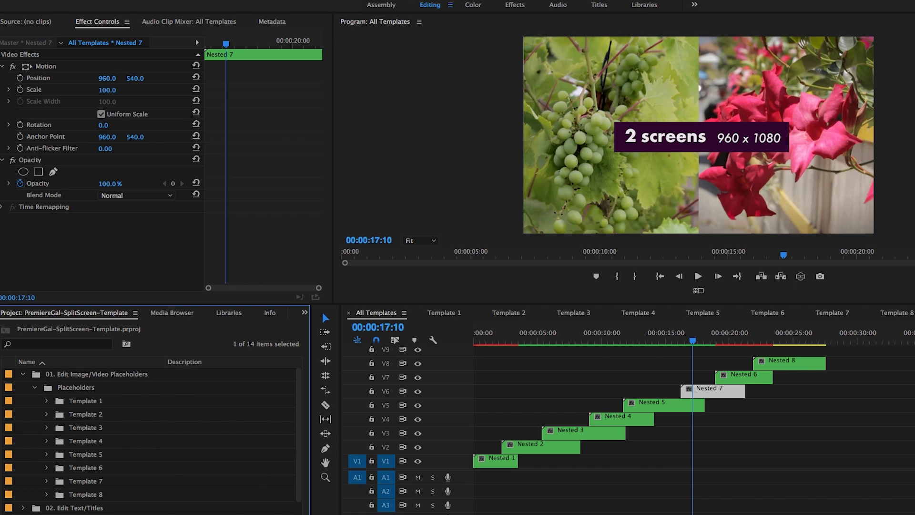
pyautogui.click(891, 316)
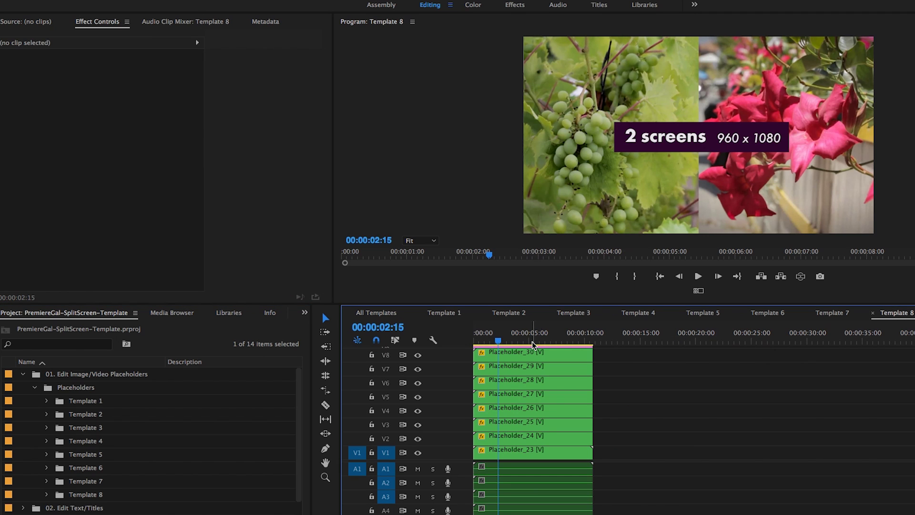
pyautogui.click(515, 340)
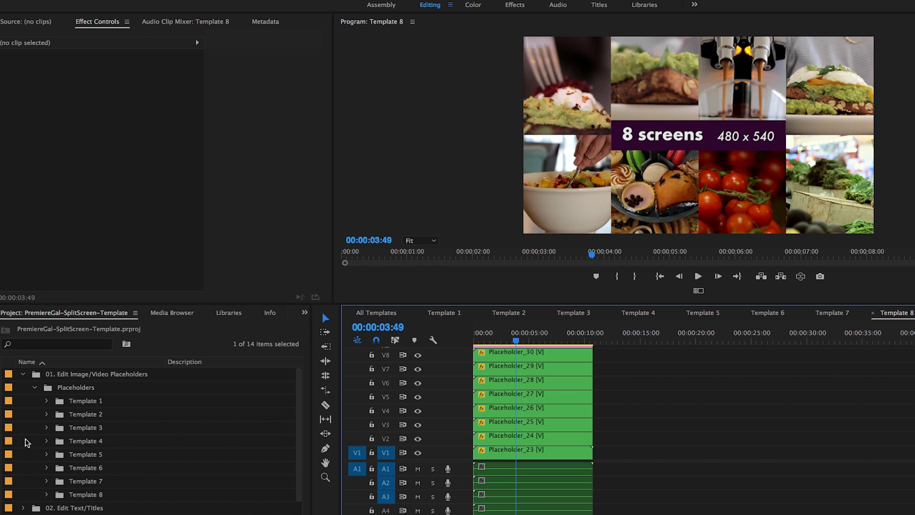
pyautogui.click(68, 390)
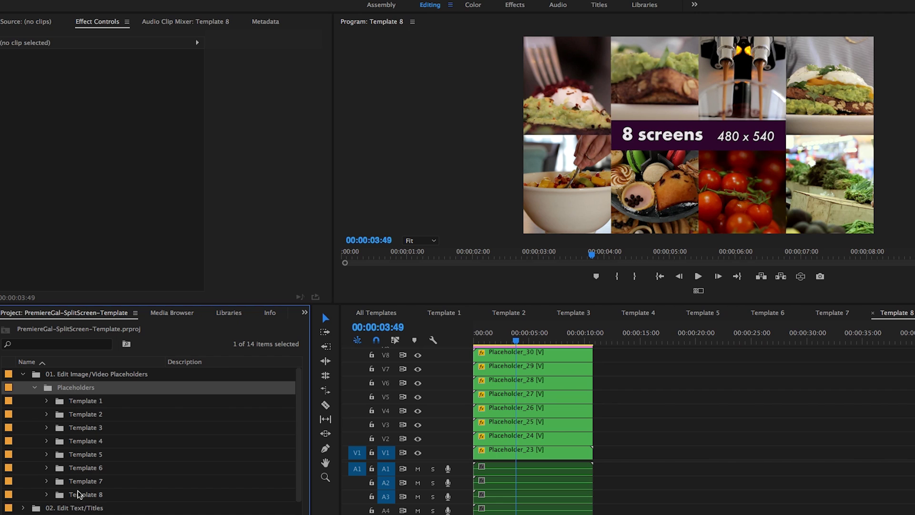
# Duplicate the Template 8 sequence in the 03. Split Screen Templates folder
pyautogui.click(23, 372)
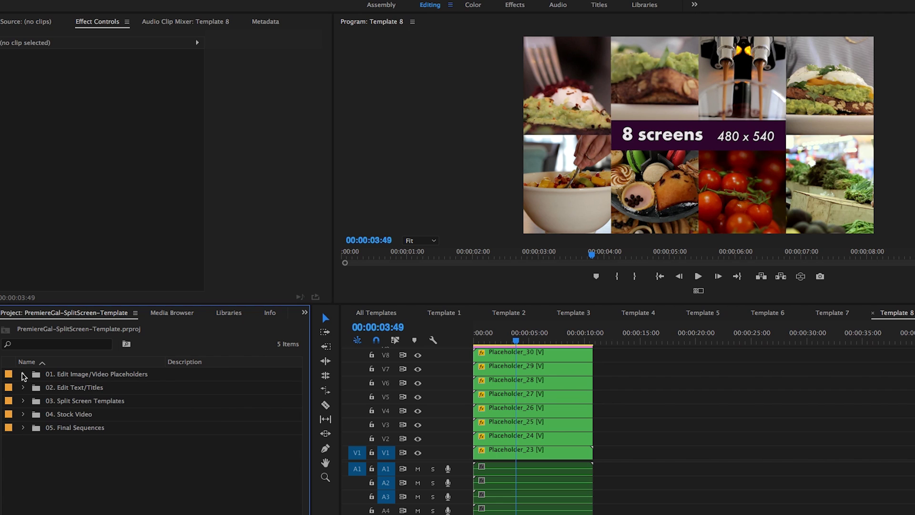
pyautogui.click(22, 402)
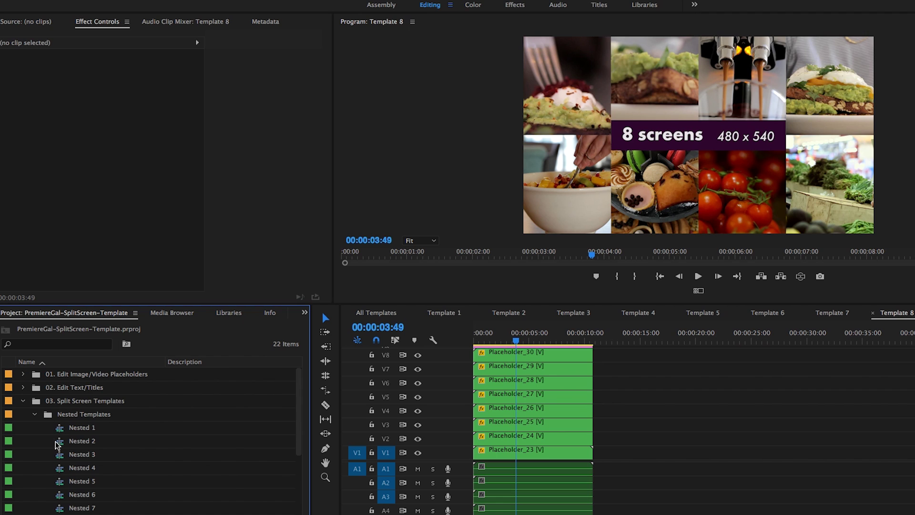
pyautogui.scroll(-3, 55, 442)
pyautogui.scroll(3, 55, 441)
pyautogui.scroll(-3, 58, 447)
pyautogui.scroll(-1, 55, 458)
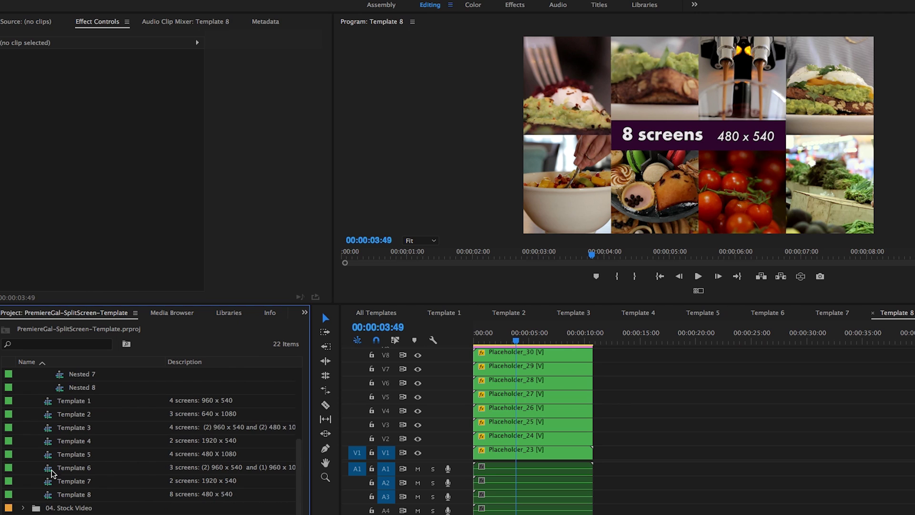
pyautogui.click(55, 498)
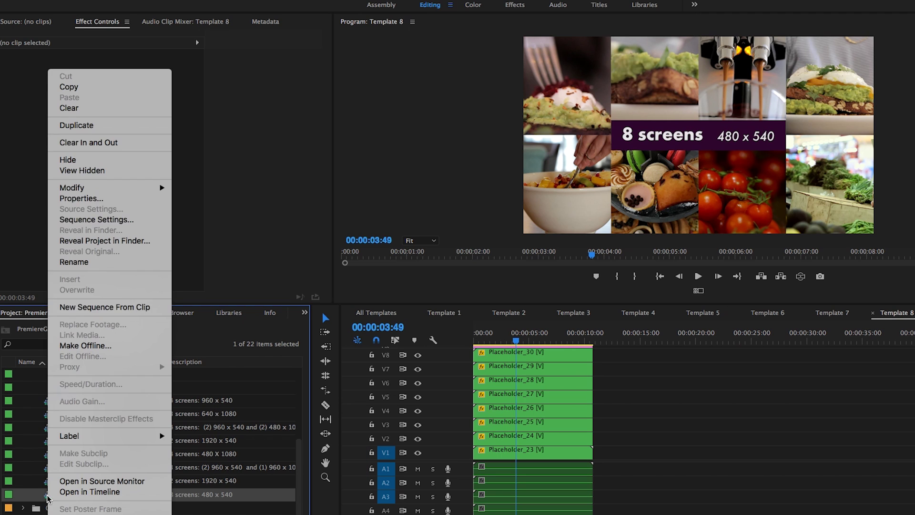
pyautogui.rightClick(48, 498)
pyautogui.click(58, 125)
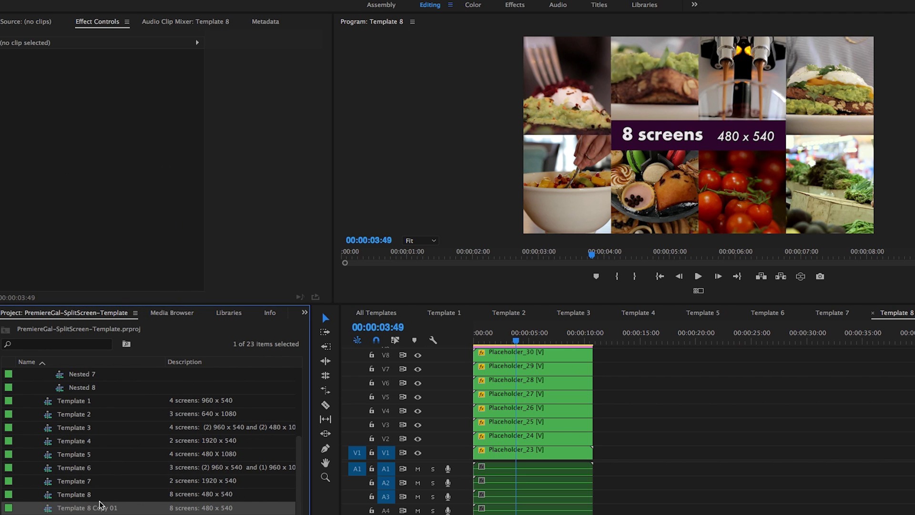
# Rename the copy to Template 9 and open it in the timeline
pyautogui.click(97, 506)
pyautogui.click(88, 508)
pyautogui.moveTo(91, 509); pyautogui.dragTo(139, 509)
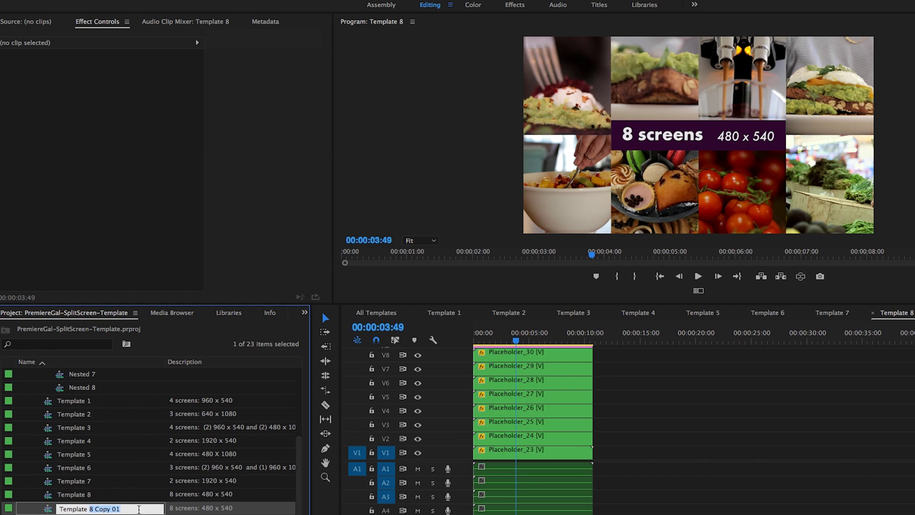
pyautogui.write('9')
pyautogui.press('Return')
pyautogui.doubleClick(50, 508)
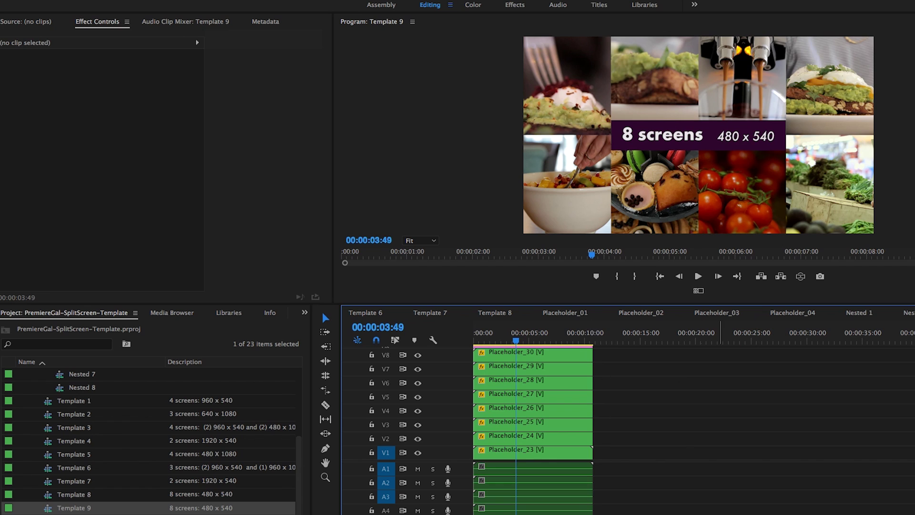
# Delete Placeholder_23, 24, 27 and 28 from tracks V1, V2, V5 and V6 of Template 9
pyautogui.click(533, 451)
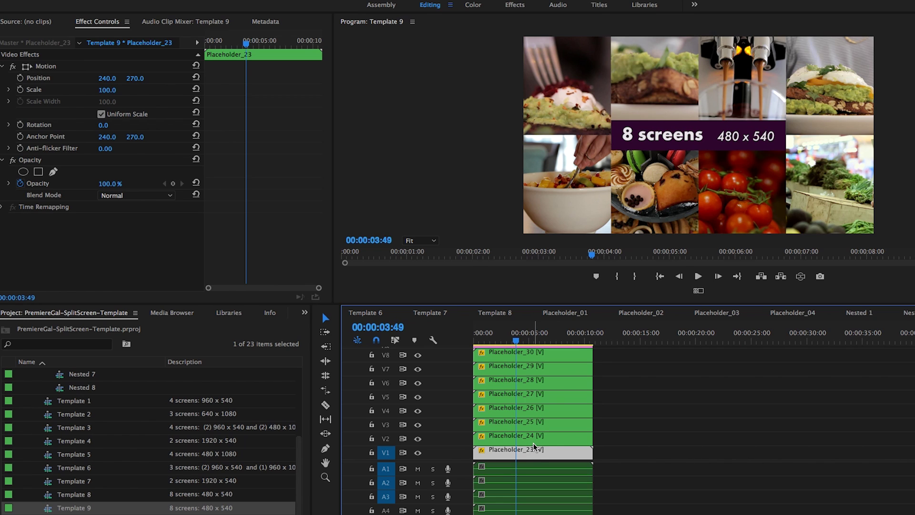
pyautogui.press('Delete')
pyautogui.click(533, 439)
pyautogui.press('Delete')
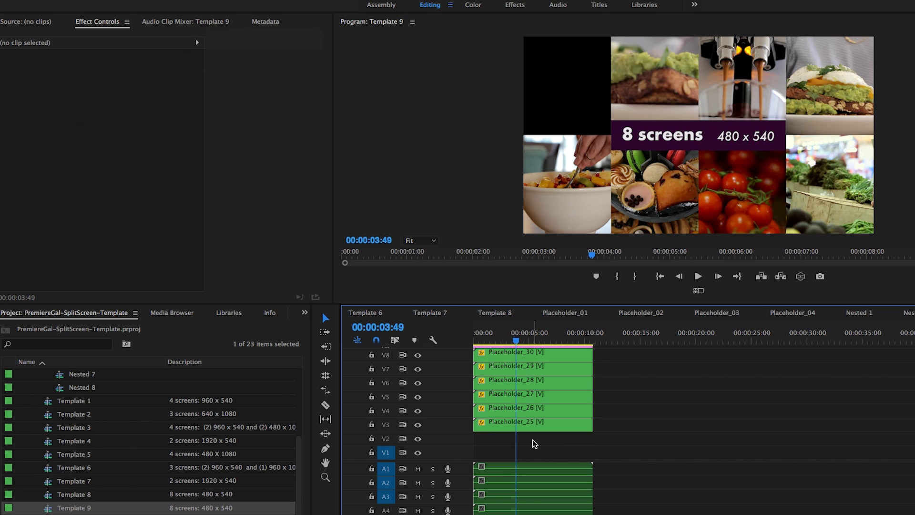
pyautogui.click(533, 395)
pyautogui.press('Delete')
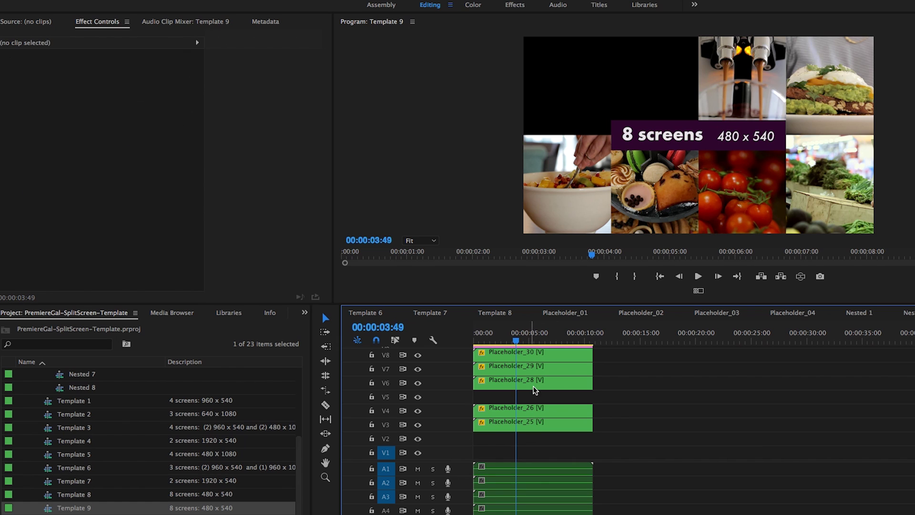
pyautogui.click(536, 383)
pyautogui.press('Delete')
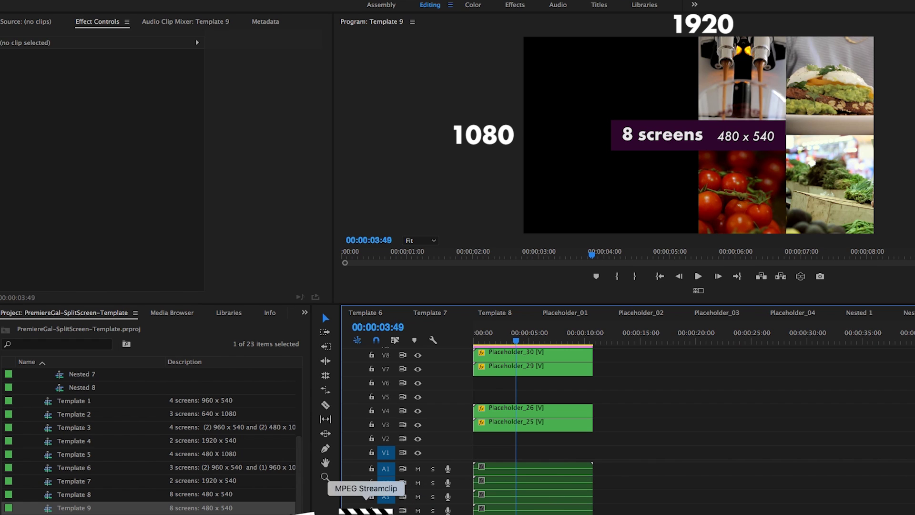
pyautogui.click(446, 503)
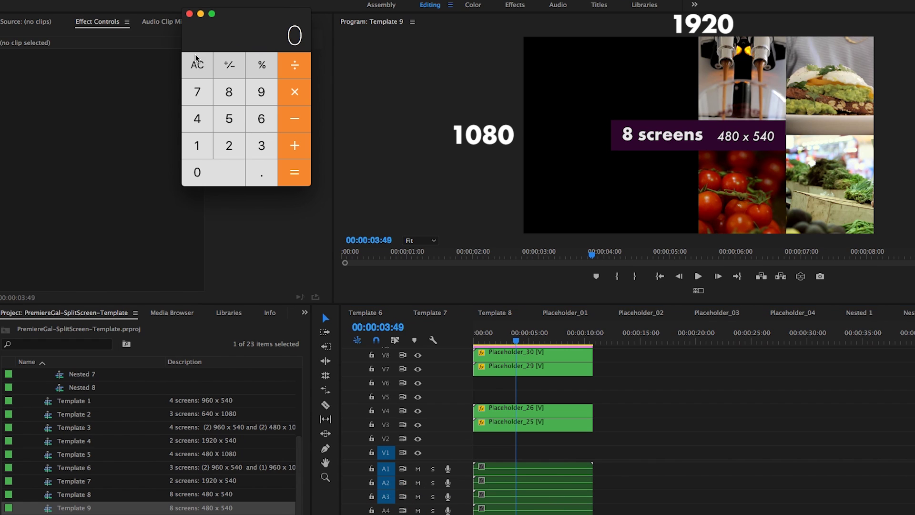
pyautogui.click(199, 150)
pyautogui.click(261, 91)
pyautogui.click(229, 145)
pyautogui.click(197, 172)
pyautogui.click(307, 66)
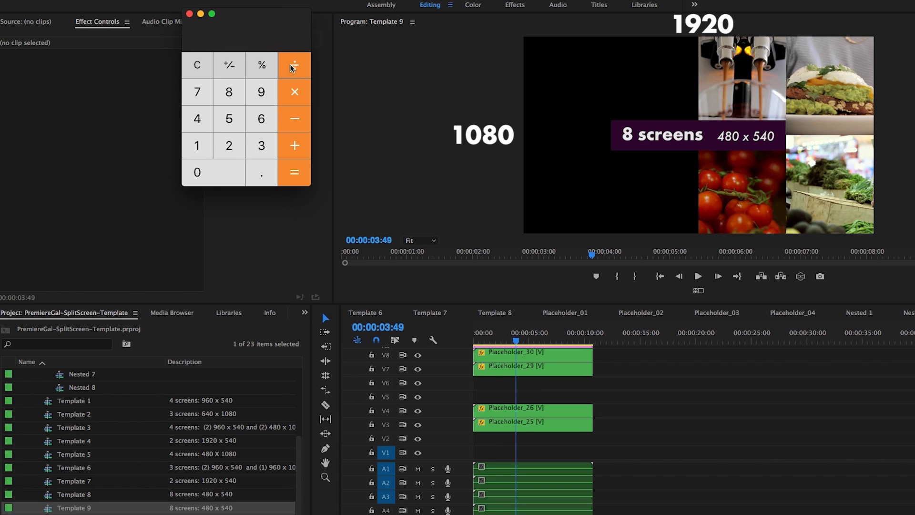
pyautogui.click(229, 147)
pyautogui.click(291, 177)
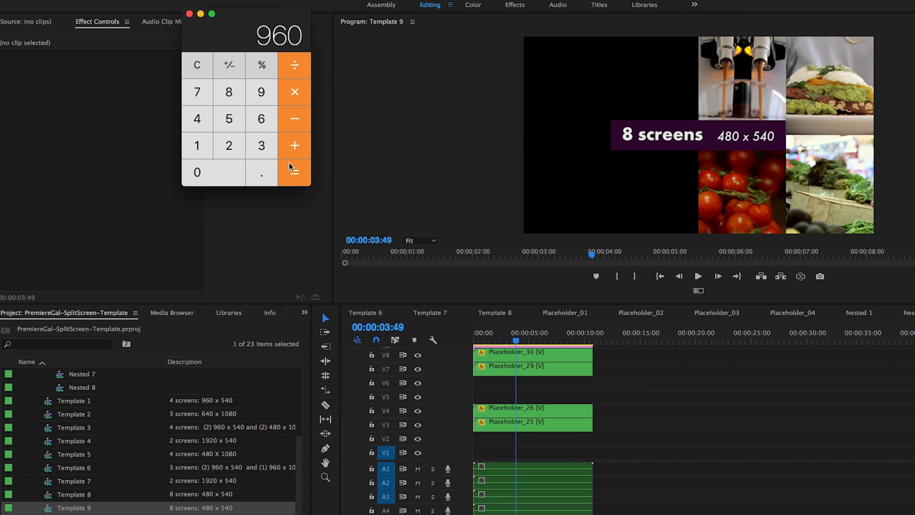
pyautogui.click(189, 14)
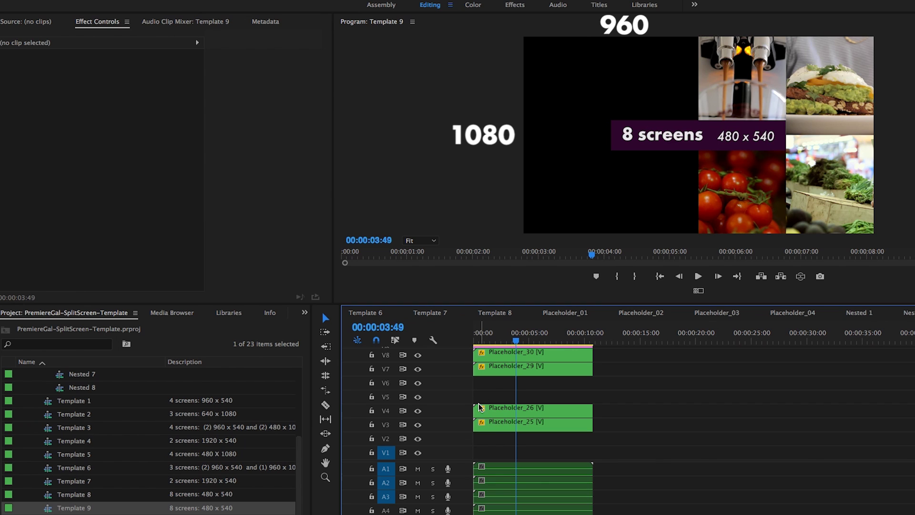
pyautogui.scroll(5, 101, 447)
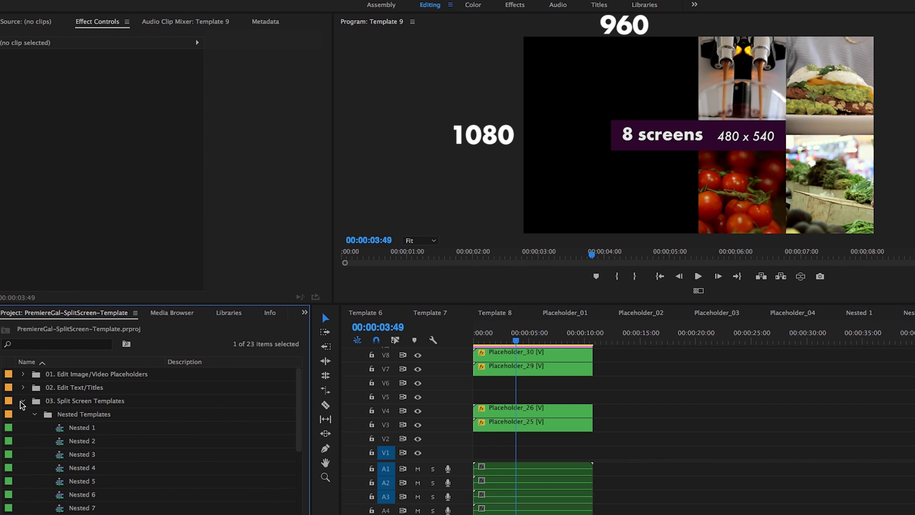
# Create a new bin named Template 9 inside the Placeholders bin
pyautogui.click(22, 401)
pyautogui.click(53, 374)
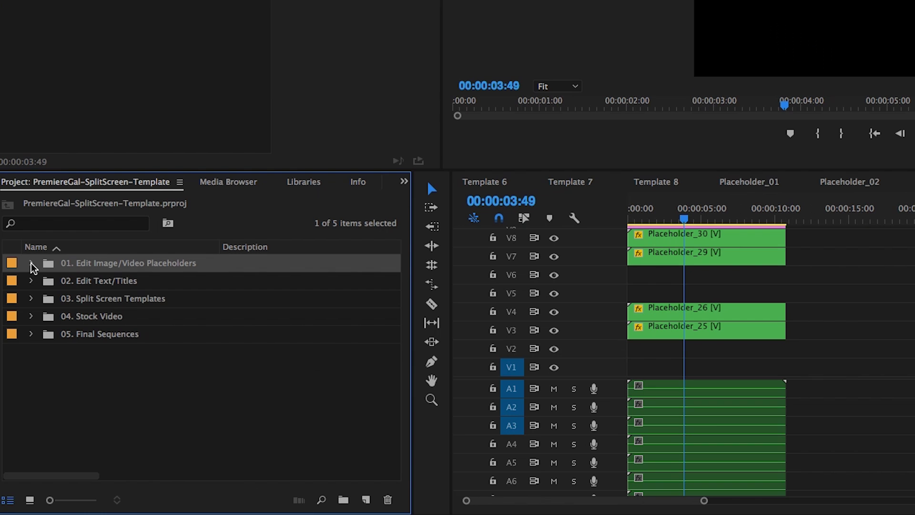
pyautogui.click(31, 263)
pyautogui.click(79, 285)
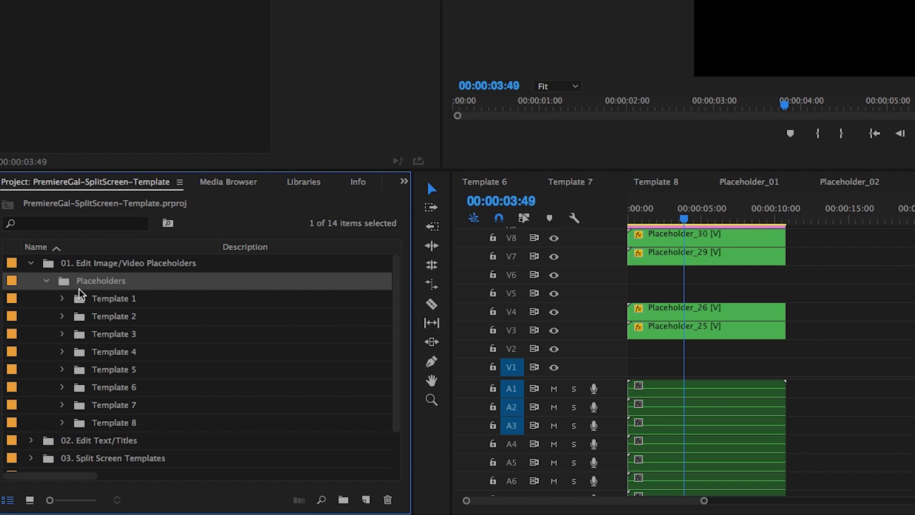
pyautogui.click(342, 499)
pyautogui.write('Template 9')
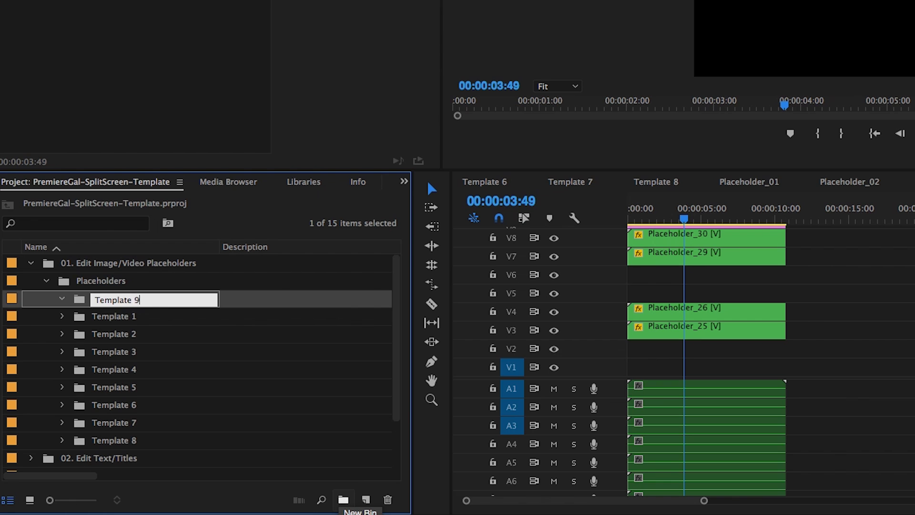
pyautogui.press('Tab')
# In the Template 9 bin, create Sequence 51 with a custom 960-pixel frame width
pyautogui.click(124, 301)
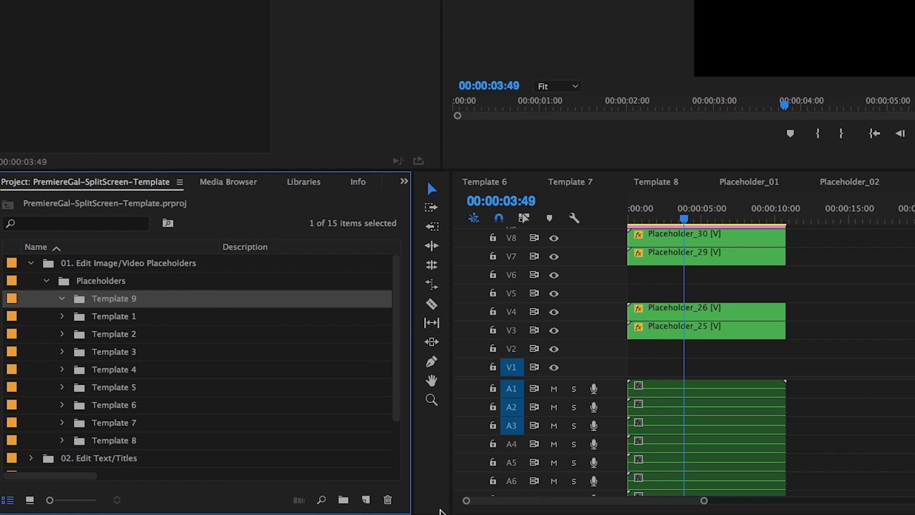
pyautogui.click(366, 499)
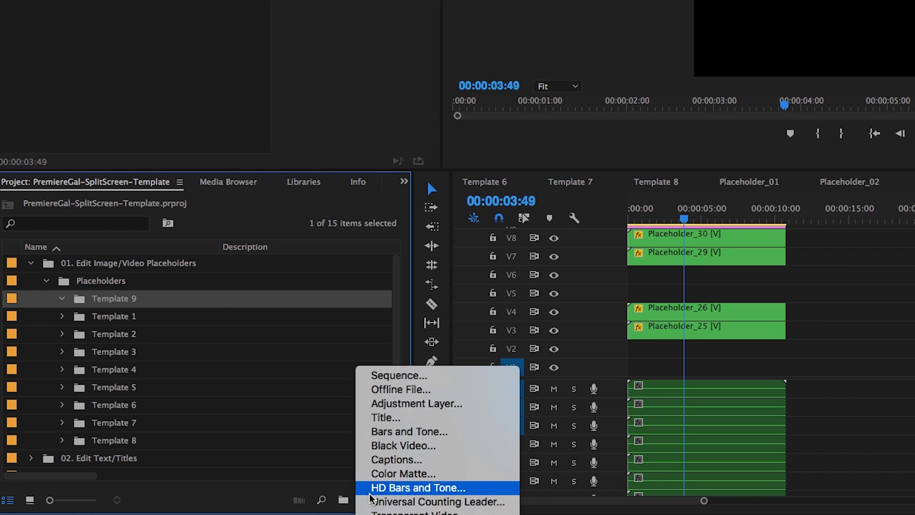
pyautogui.click(399, 375)
pyautogui.click(342, 63)
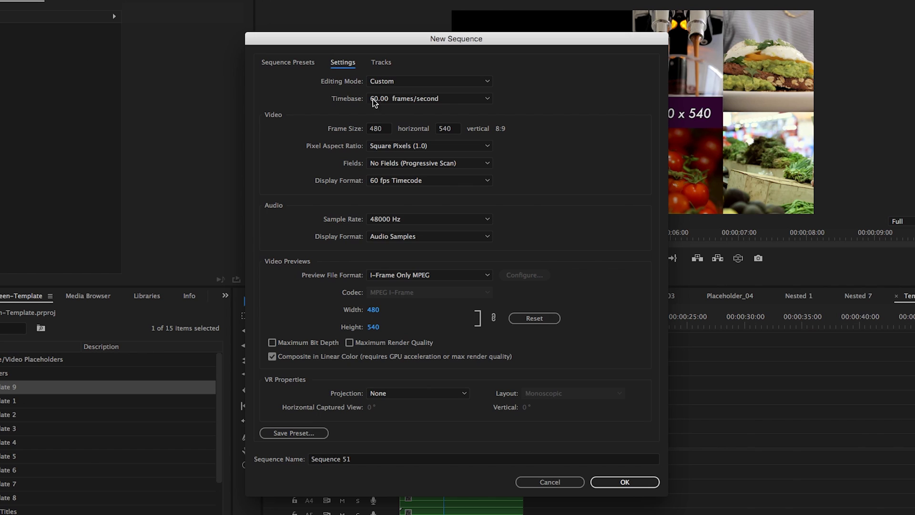
pyautogui.click(382, 129)
pyautogui.write('960')
pyautogui.click(447, 128)
pyautogui.write('1080')
pyautogui.click(625, 483)
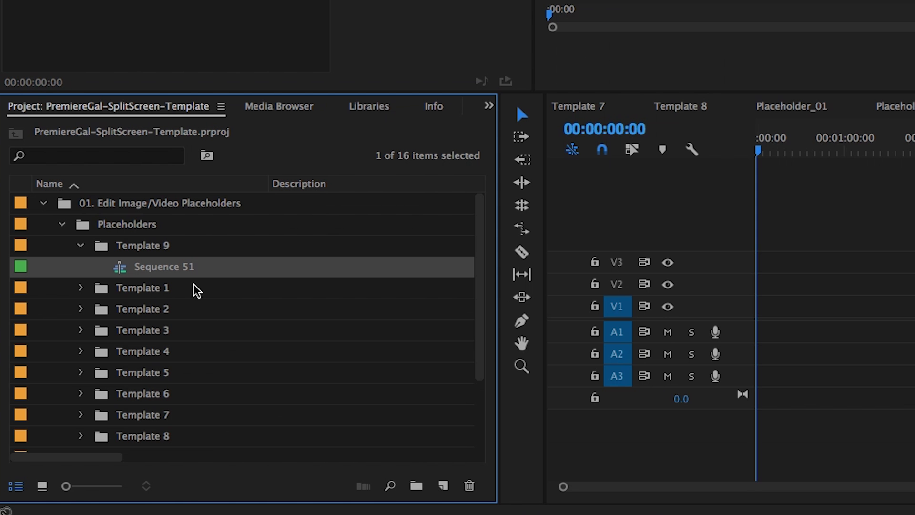
# Expand the Template 8 bin to check how its placeholder sequences are named
pyautogui.scroll(-2, 0, 458)
pyautogui.click(82, 351)
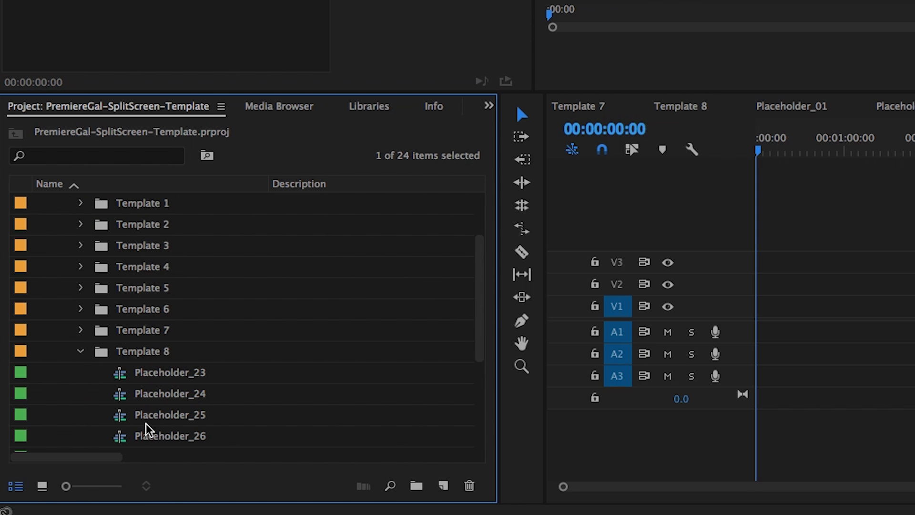
pyautogui.scroll(-2, 151, 410)
pyautogui.scroll(-4, 164, 424)
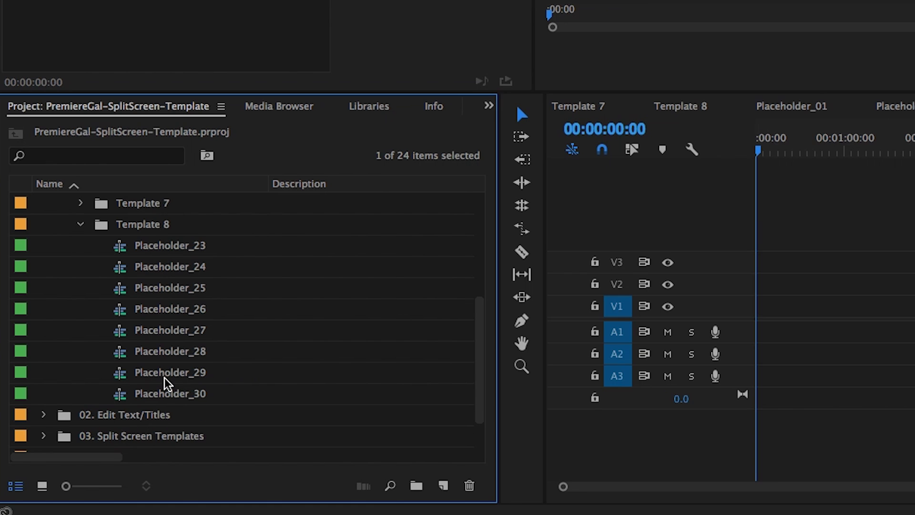
pyautogui.scroll(5, 181, 382)
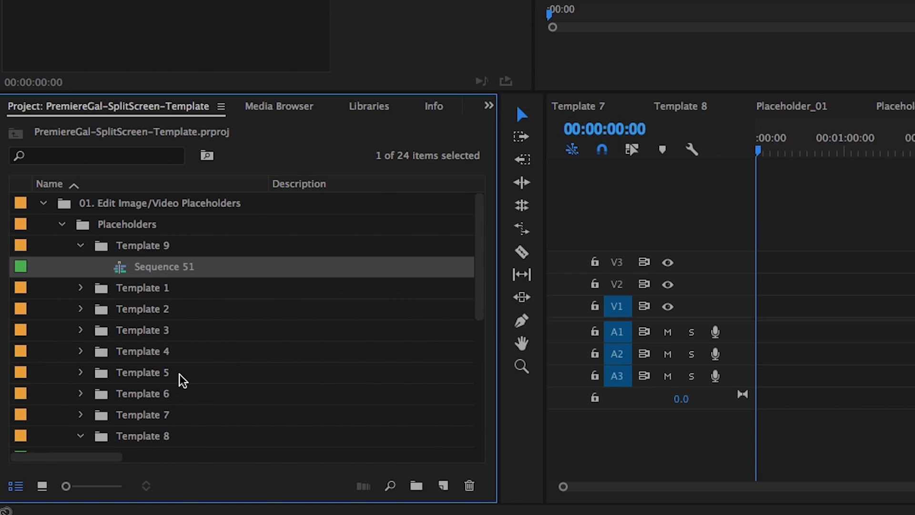
# Rename Sequence 51 to placeholder_31
pyautogui.click(142, 264)
pyautogui.write('place')
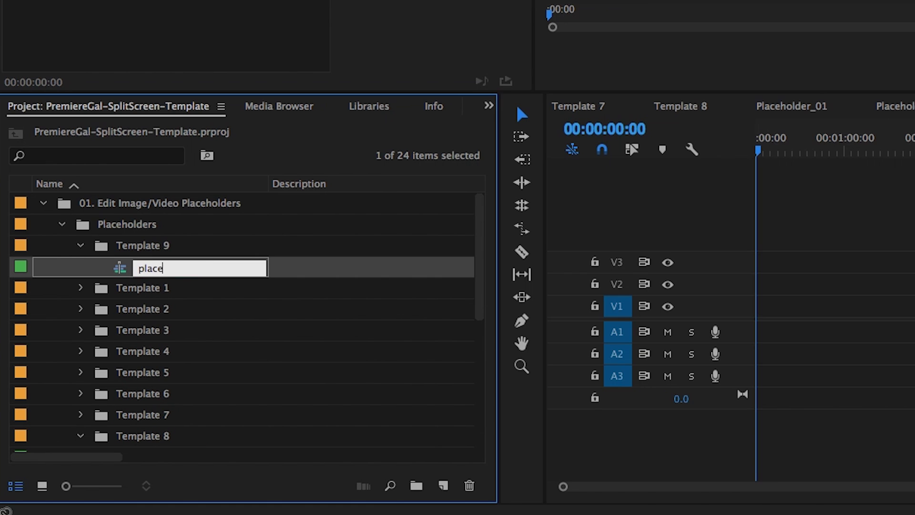
pyautogui.write('holder_31')
pyautogui.press('Tab')
pyautogui.click(136, 273)
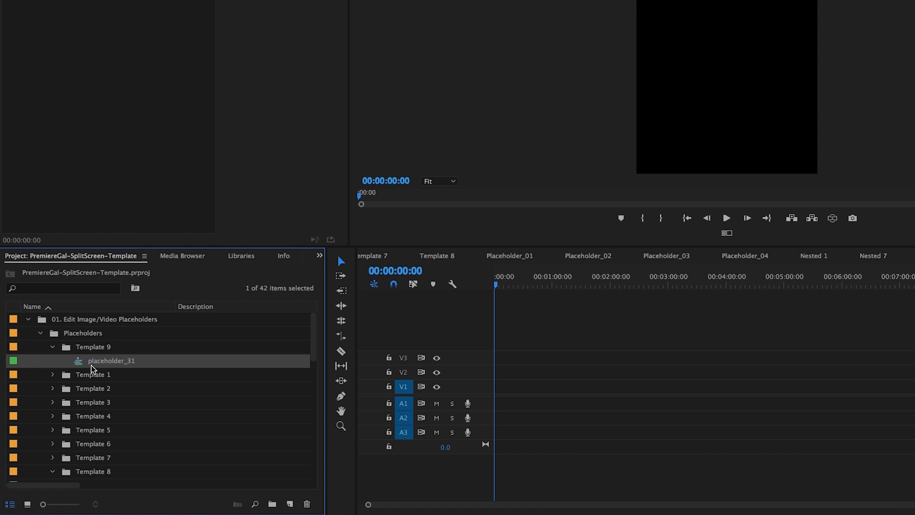
pyautogui.click(622, 330)
pyautogui.moveTo(312, 355); pyautogui.dragTo(310, 479)
# Add Healthy-Life.mp4 from 04. Stock Video > Extra Footage to V1, keeping existing sequence settings
pyautogui.click(28, 457)
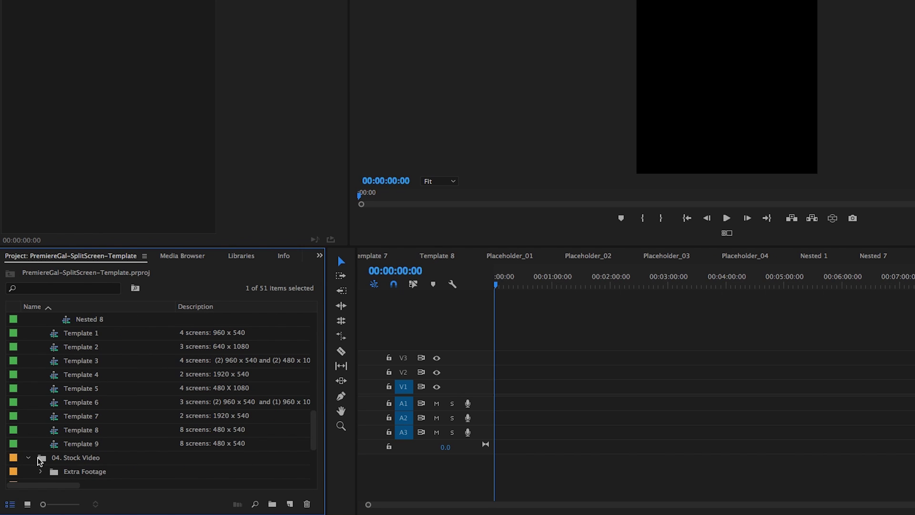
pyautogui.scroll(-3, 48, 462)
pyautogui.click(40, 388)
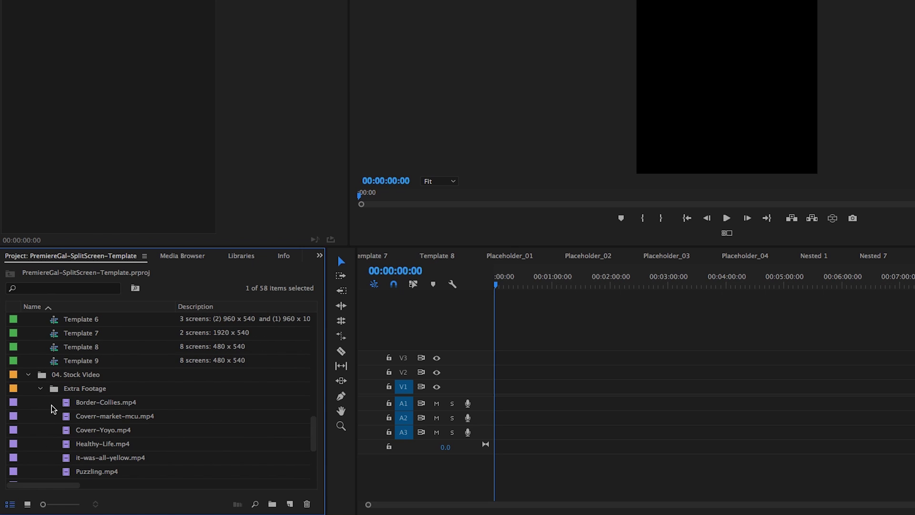
pyautogui.moveTo(67, 444)
pyautogui.mouseDown()
pyautogui.moveTo(504, 395)
pyautogui.moveTo(493, 393)
pyautogui.mouseUp()
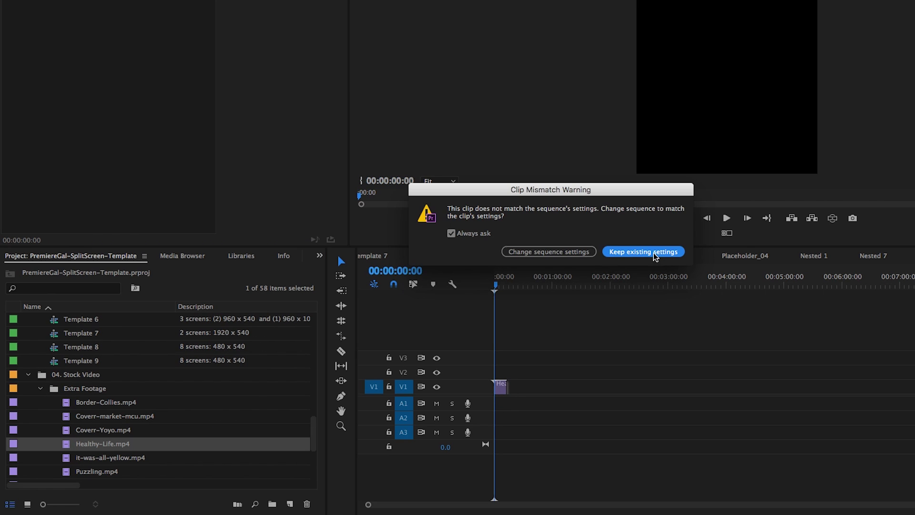
pyautogui.click(614, 253)
# Shift the Healthy-Life clip horizontally to position 131, 544
pyautogui.click(496, 284)
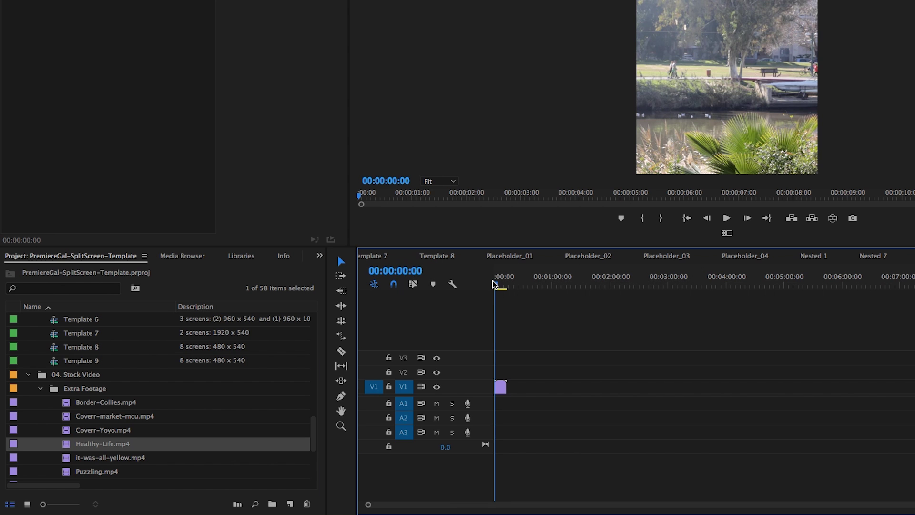
pyautogui.click(500, 387)
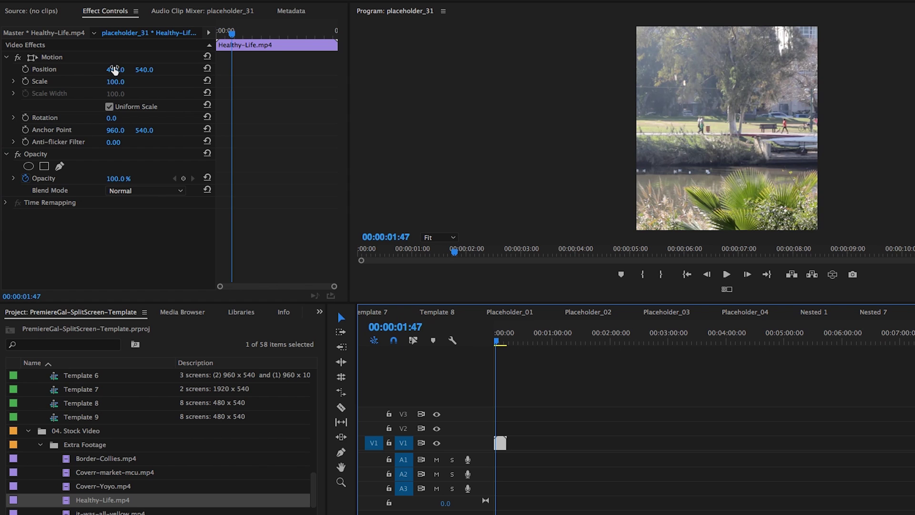
pyautogui.moveTo(116, 70); pyautogui.dragTo(147, 69)
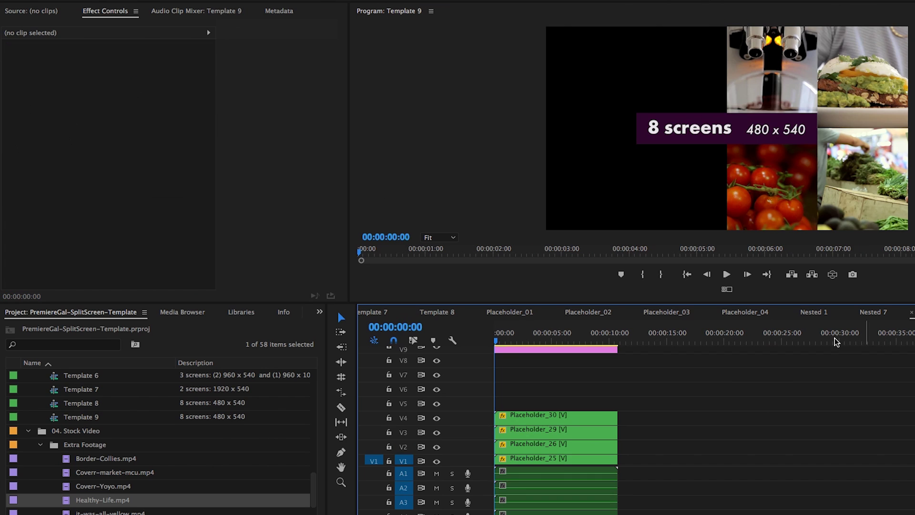
# Drop the placeholder_31 sequence onto V5 of the Template 9 timeline
pyautogui.scroll(10, 79, 503)
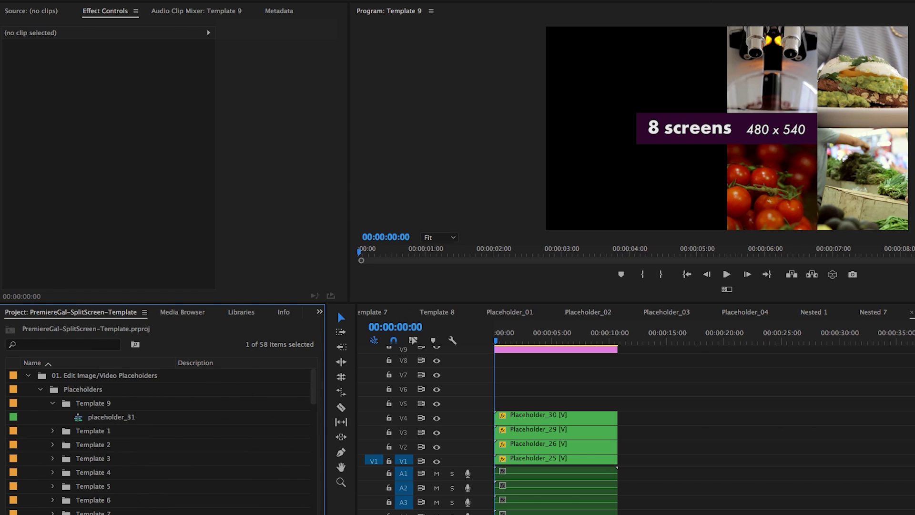
pyautogui.moveTo(77, 417); pyautogui.dragTo(486, 402)
pyautogui.click(514, 333)
# Set the placeholder_31 clip's Position X to 480 so it fills the left half
pyautogui.click(537, 404)
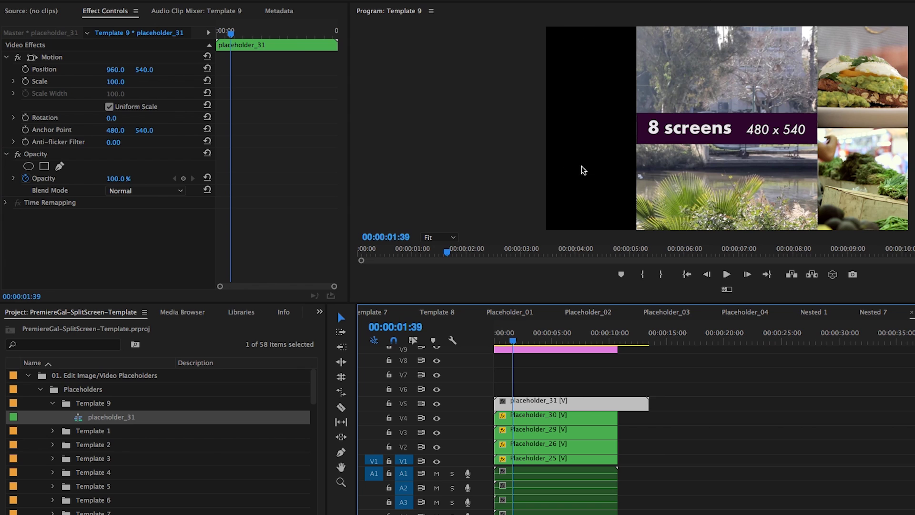
pyautogui.moveTo(116, 70); pyautogui.dragTo(44, 70)
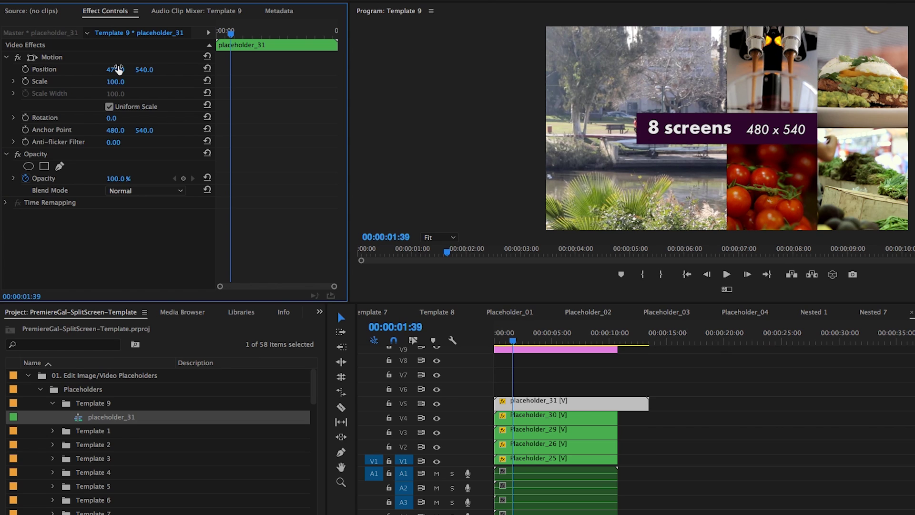
pyautogui.click(117, 69)
pyautogui.press('Return')
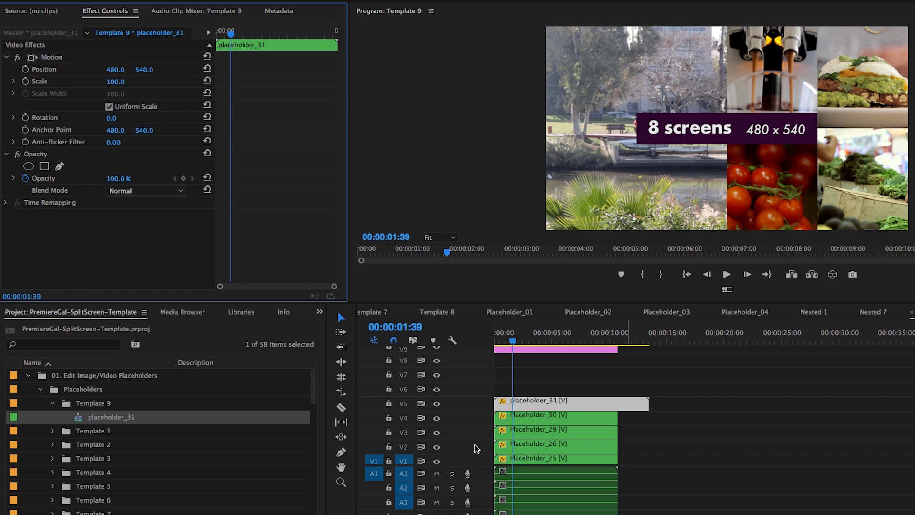
pyautogui.scroll(1, 530, 375)
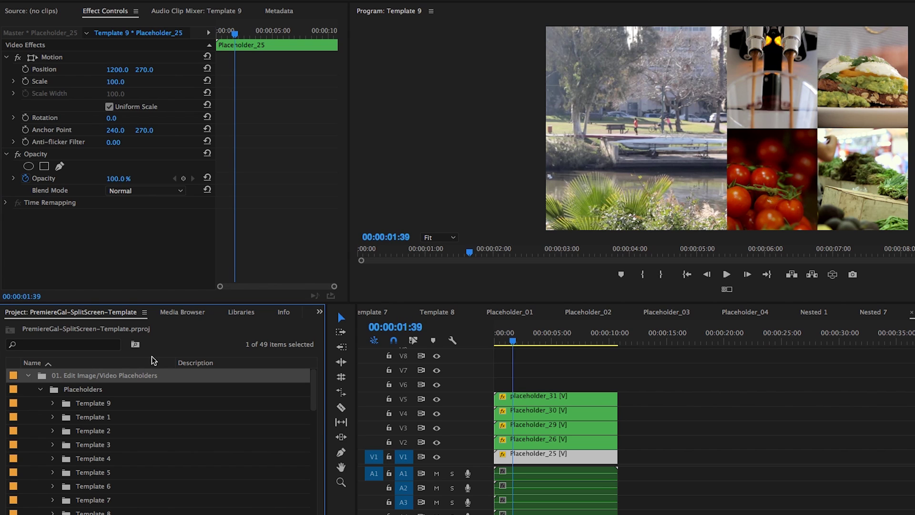
# Open Placeholder_01 and then Placeholder_02 from the Template 1 bin
pyautogui.click(52, 418)
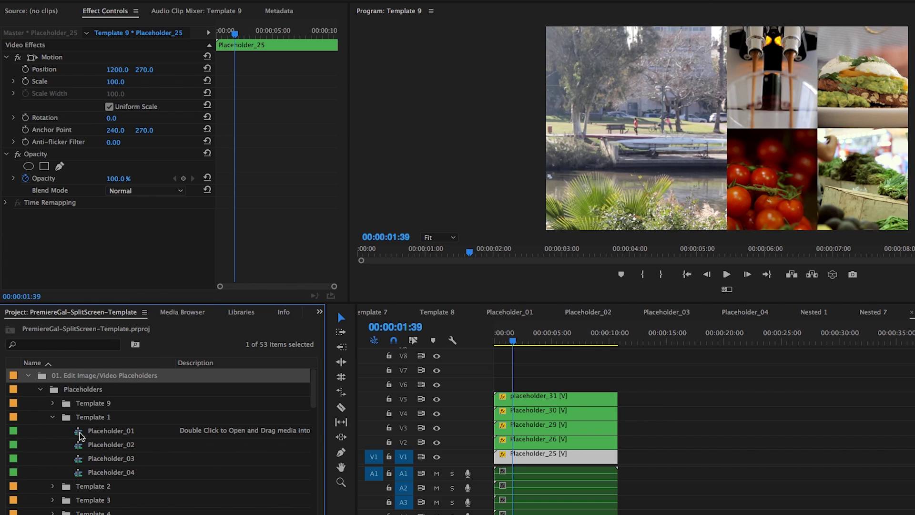
pyautogui.doubleClick(80, 434)
pyautogui.doubleClick(81, 447)
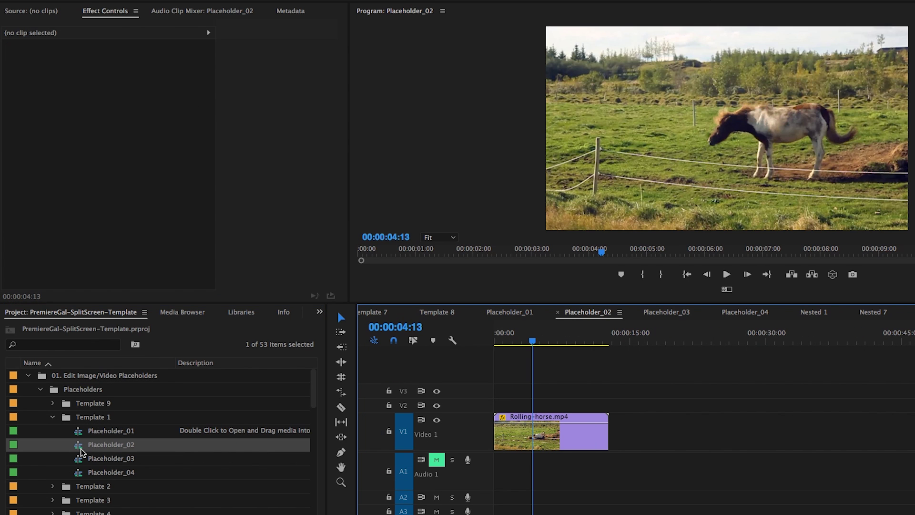